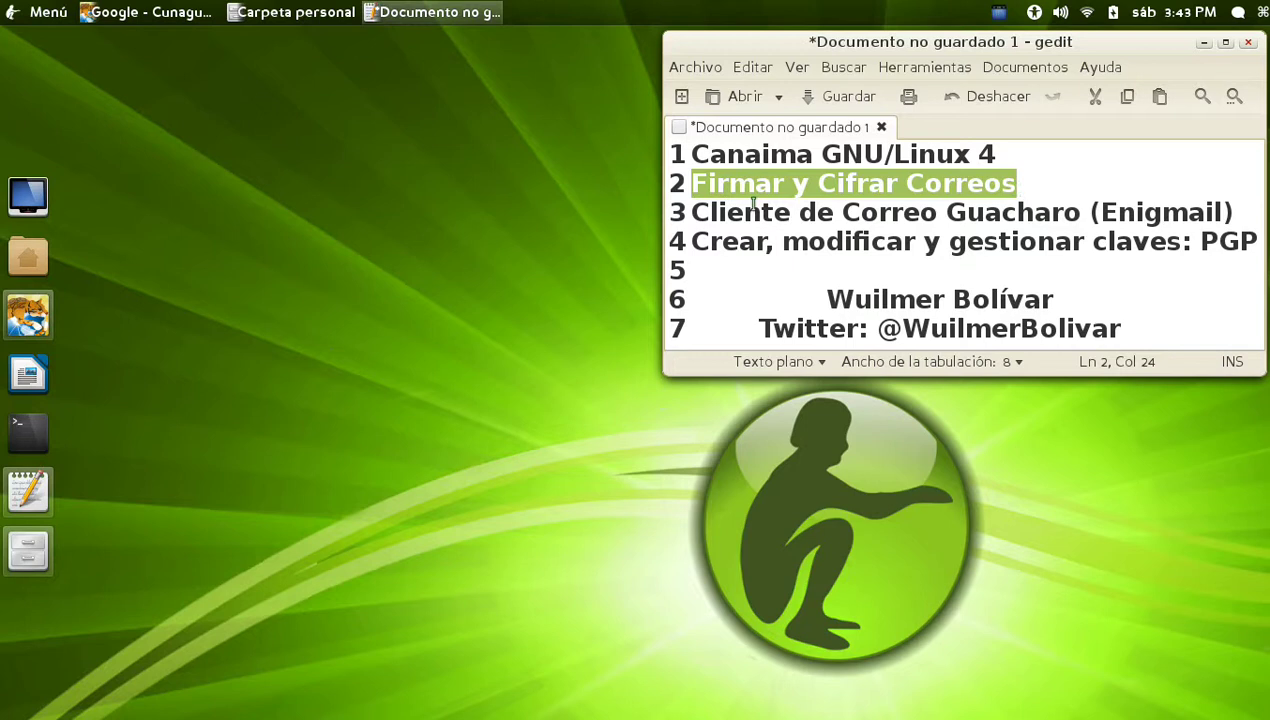
Highlight the Guacharo mail client line and the word PGP in the gedit agenda
{"action": "left_click_drag", "start_coordinate": [694, 212], "coordinate": [1232, 212]}
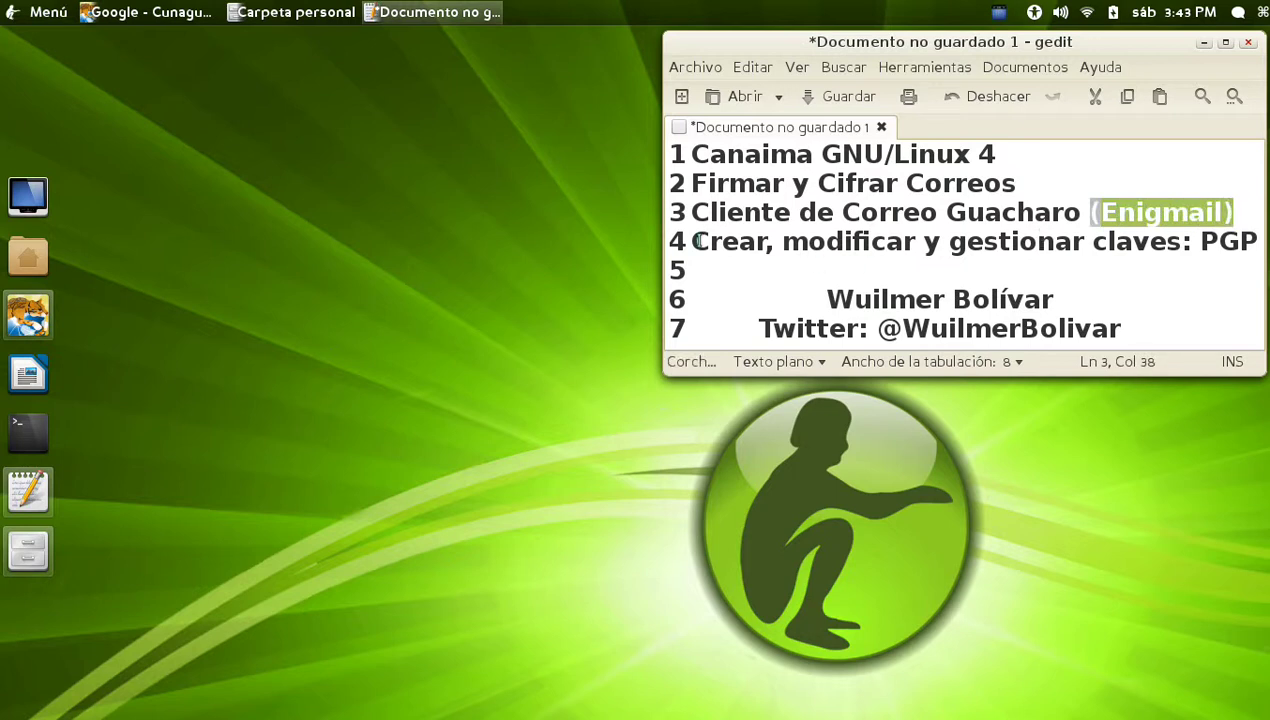
{"action": "left_click", "coordinate": [869, 245]}
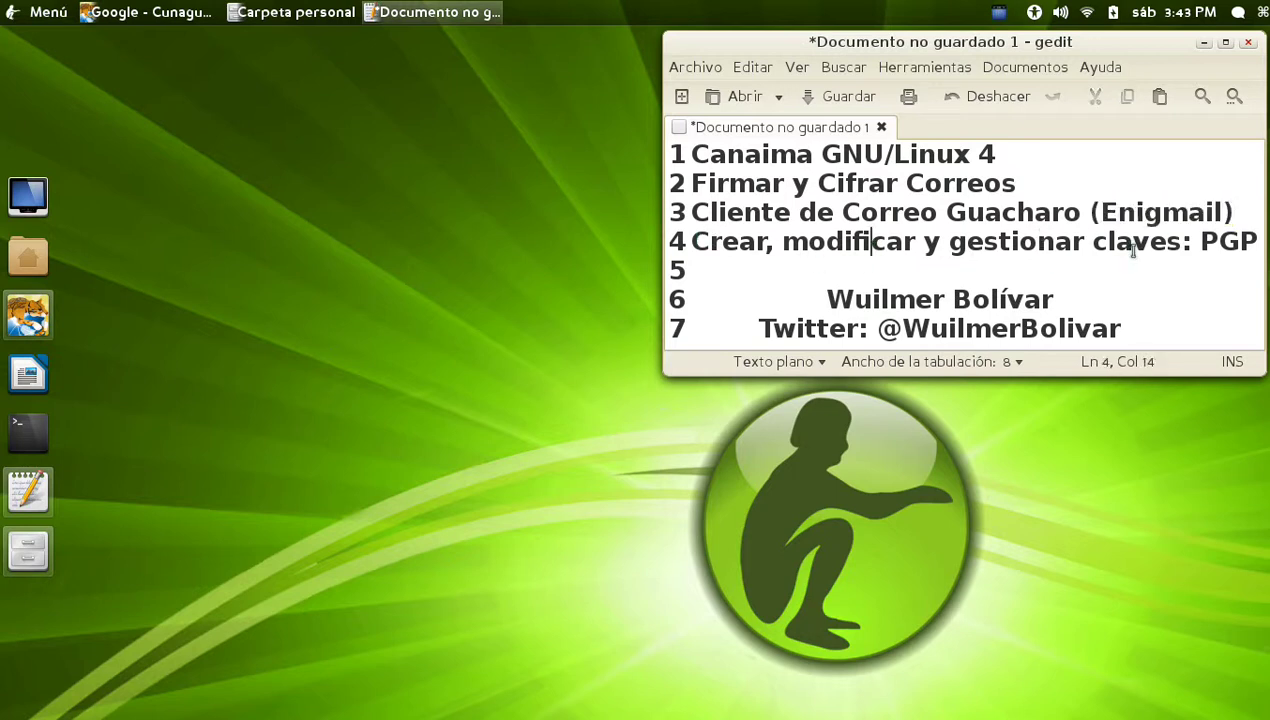
{"action": "left_click", "coordinate": [1020, 418]}
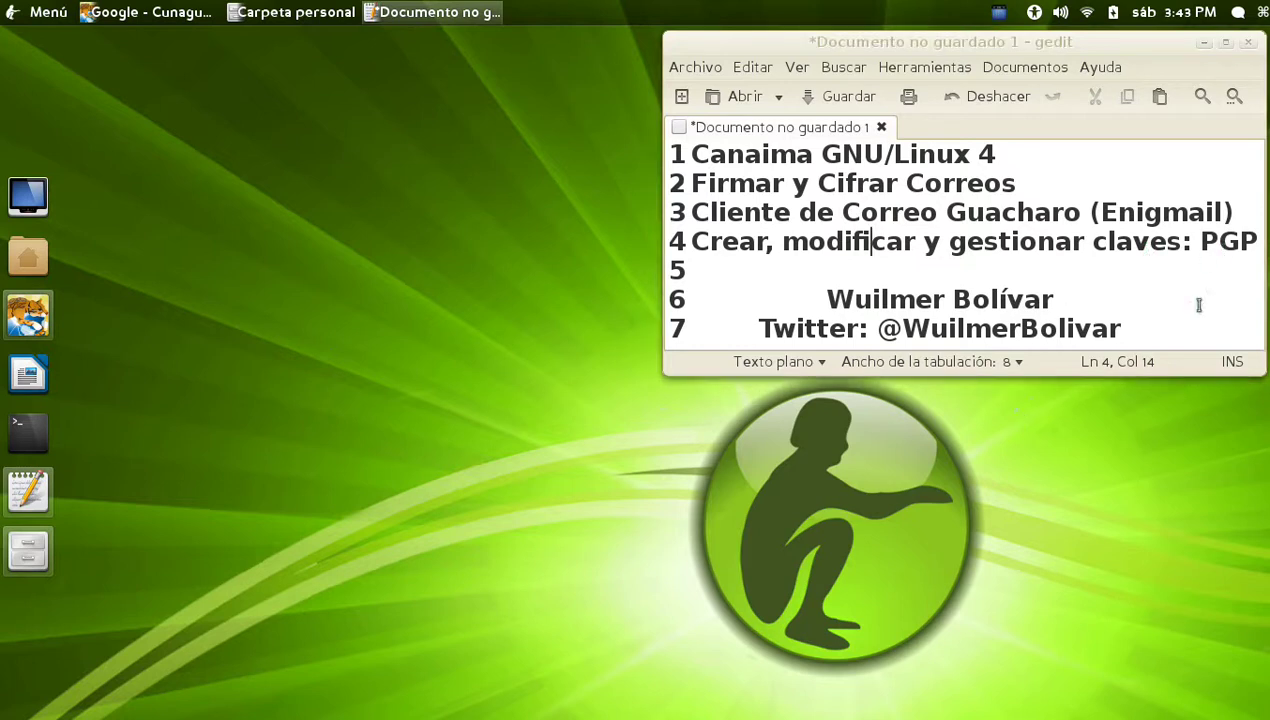
{"action": "left_click_drag", "start_coordinate": [1201, 245], "coordinate": [1250, 248]}
{"action": "left_click", "coordinate": [497, 306]}
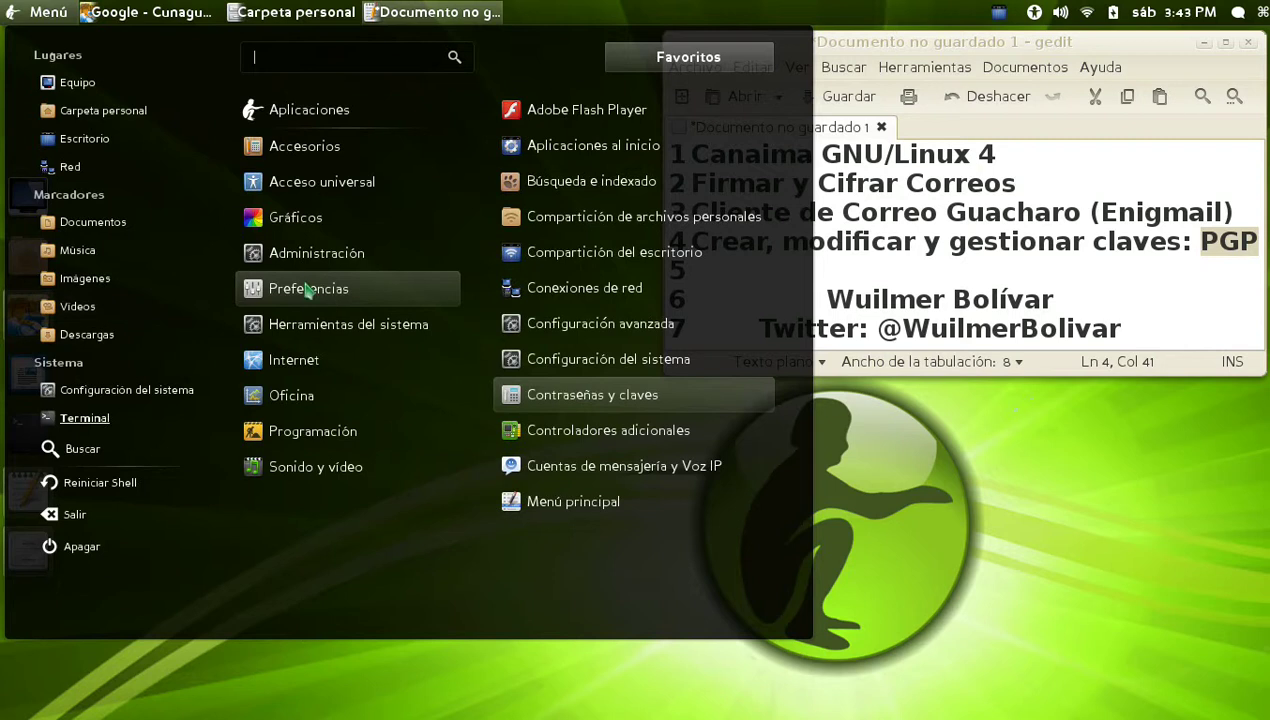
Launch Contraseñas y claves, centre its window and maximize it
{"action": "left_click", "coordinate": [576, 408]}
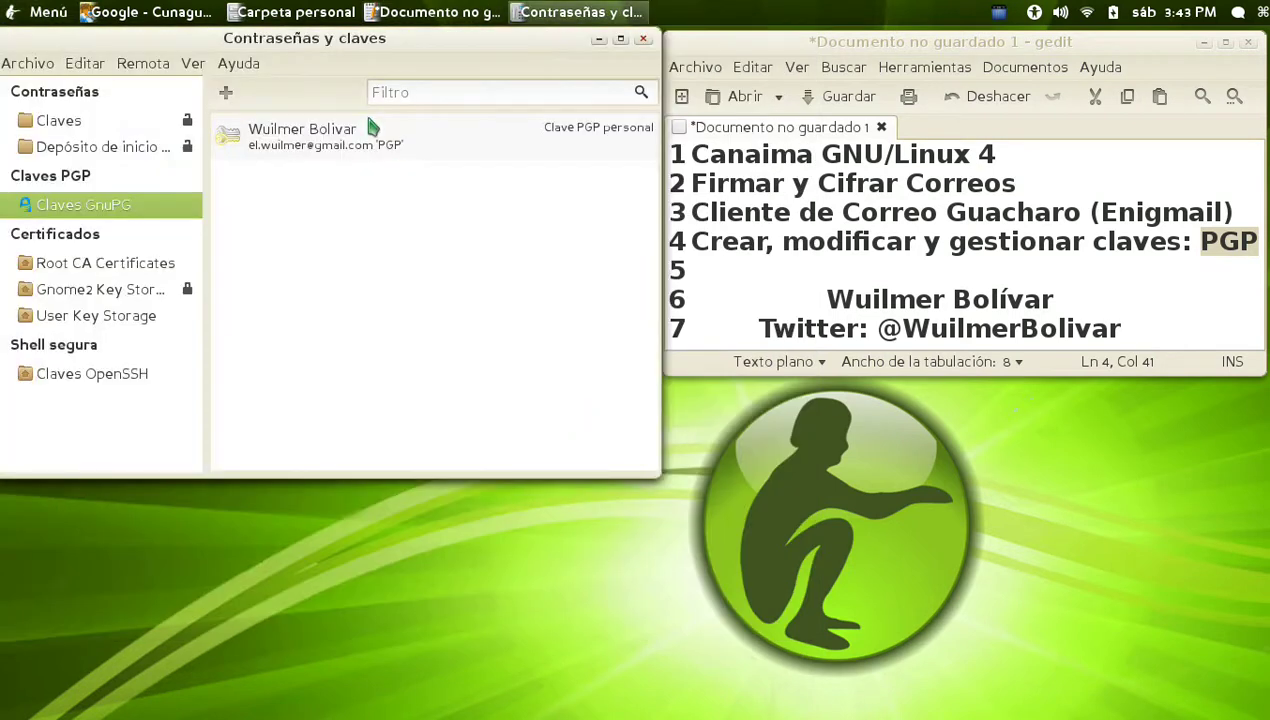
{"action": "left_click_drag", "start_coordinate": [347, 42], "coordinate": [667, 194]}
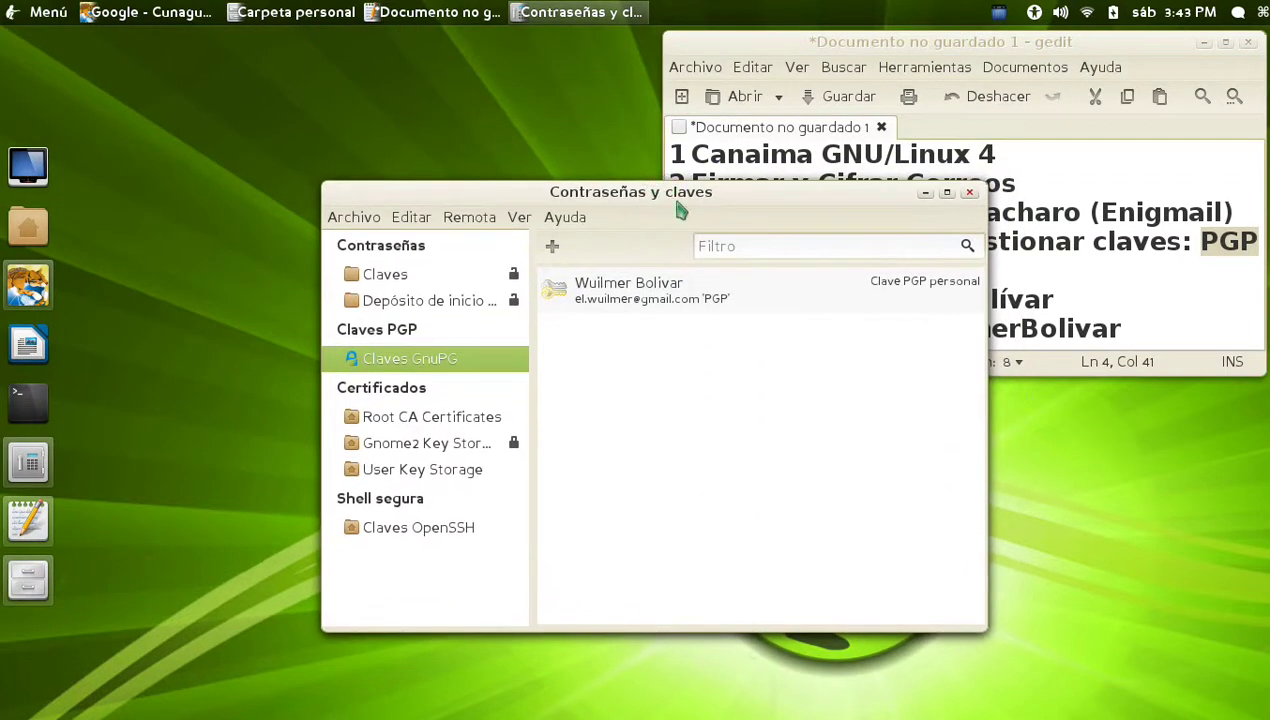
{"action": "left_click", "coordinate": [946, 192]}
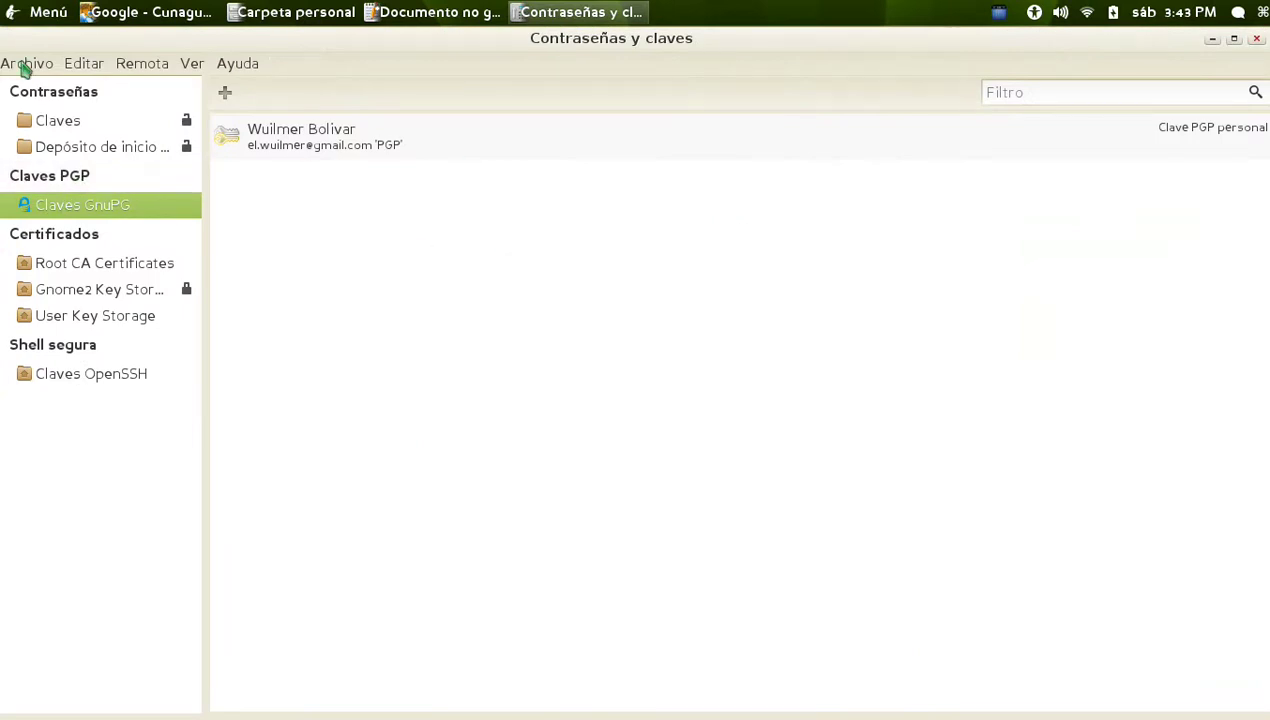
Choose a new PGP key from Archivo > Nuevo and continue to the key details form
{"action": "left_click", "coordinate": [28, 65]}
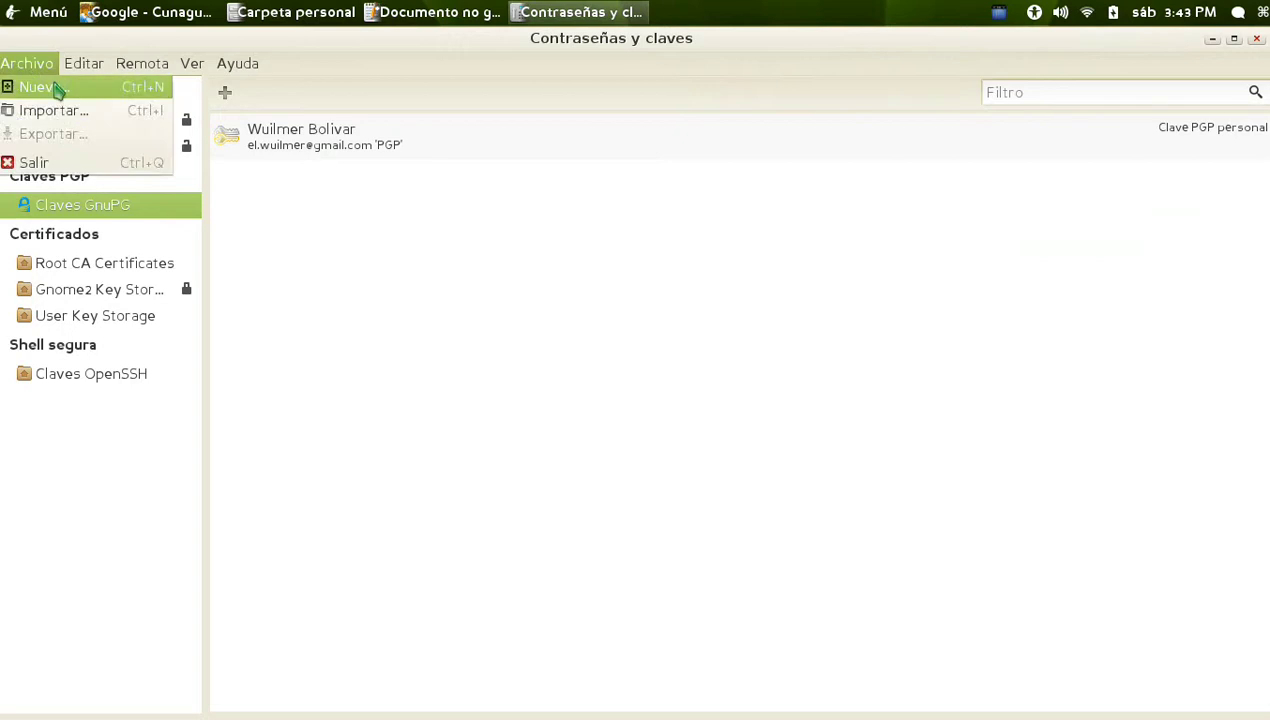
{"action": "left_click", "coordinate": [57, 90]}
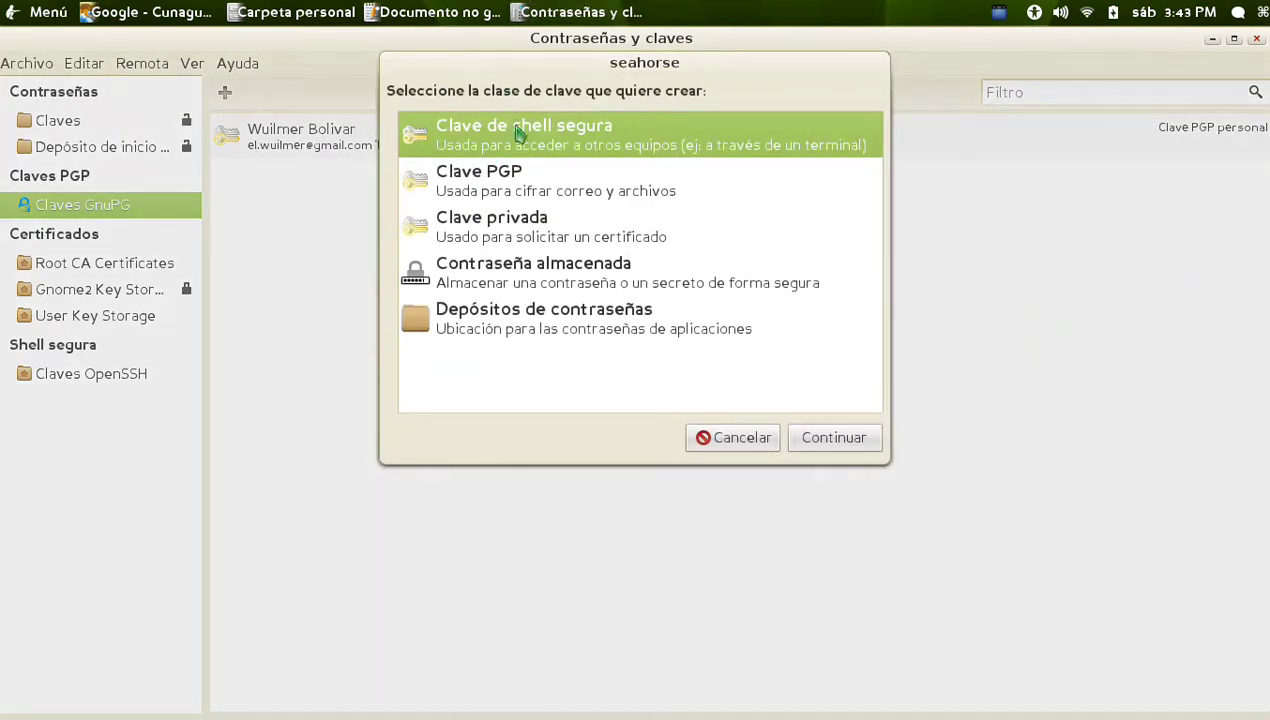
{"action": "left_click", "coordinate": [505, 190]}
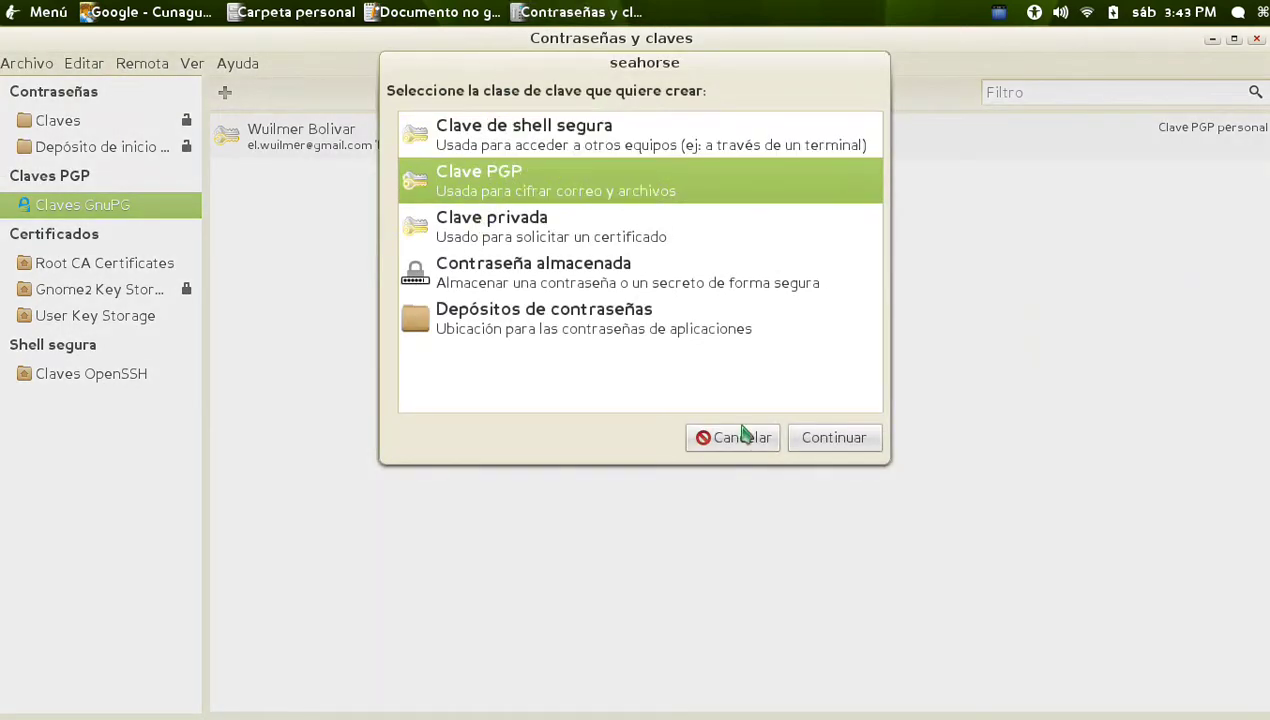
{"action": "left_click", "coordinate": [837, 437]}
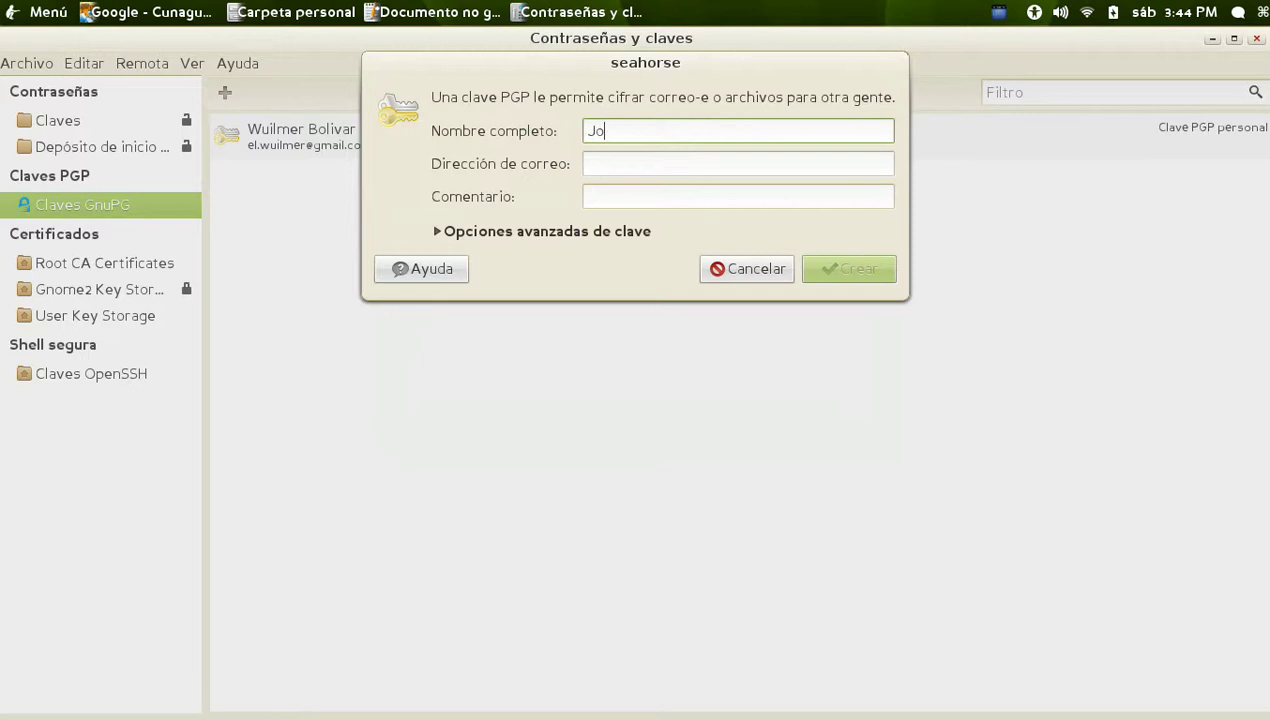
Enter the key owner's full name and e-mail address, then expand Opciones avanzadas de clave
{"action": "key", "text": "Tab"}
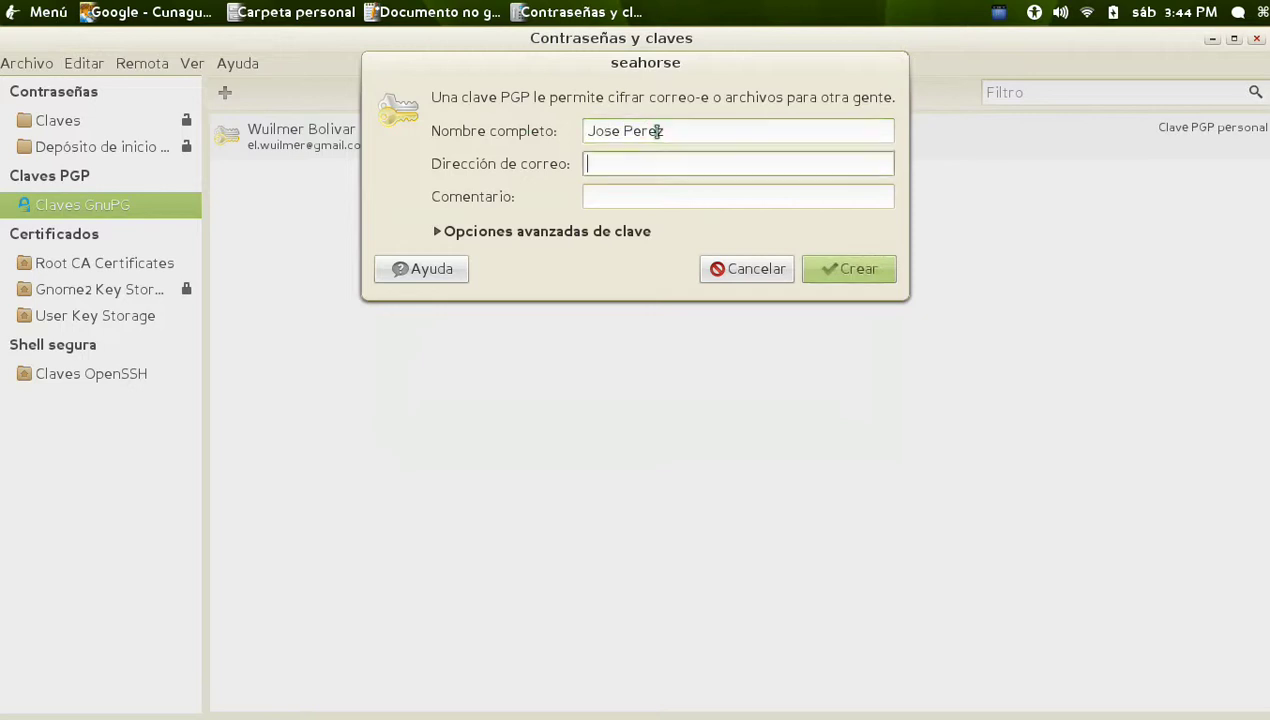
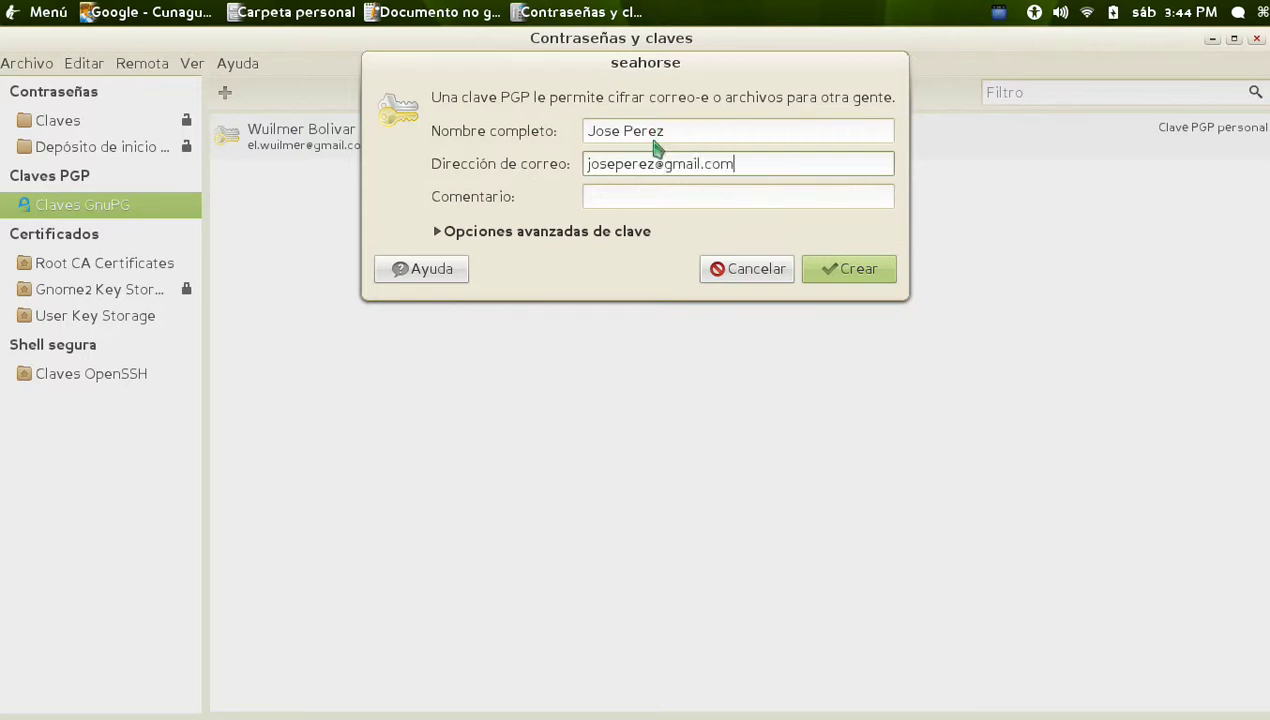
{"action": "left_click_drag", "start_coordinate": [695, 132], "coordinate": [569, 134]}
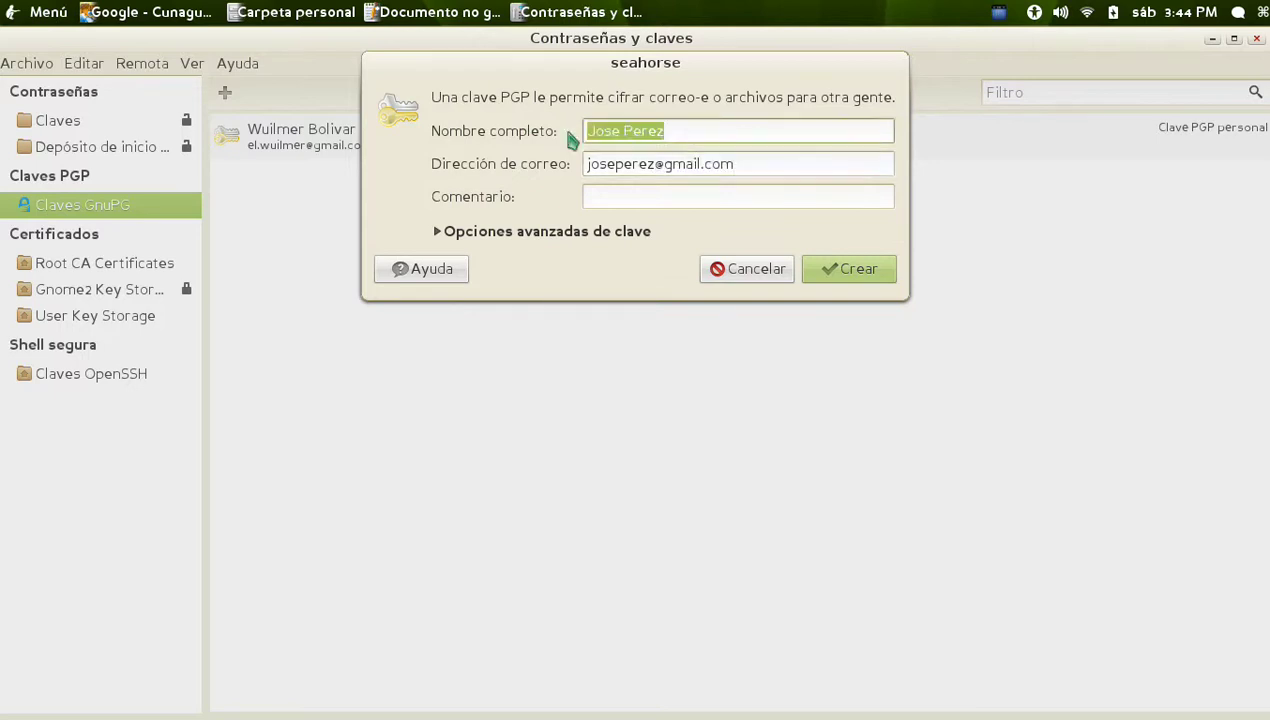
{"action": "left_click", "coordinate": [752, 166]}
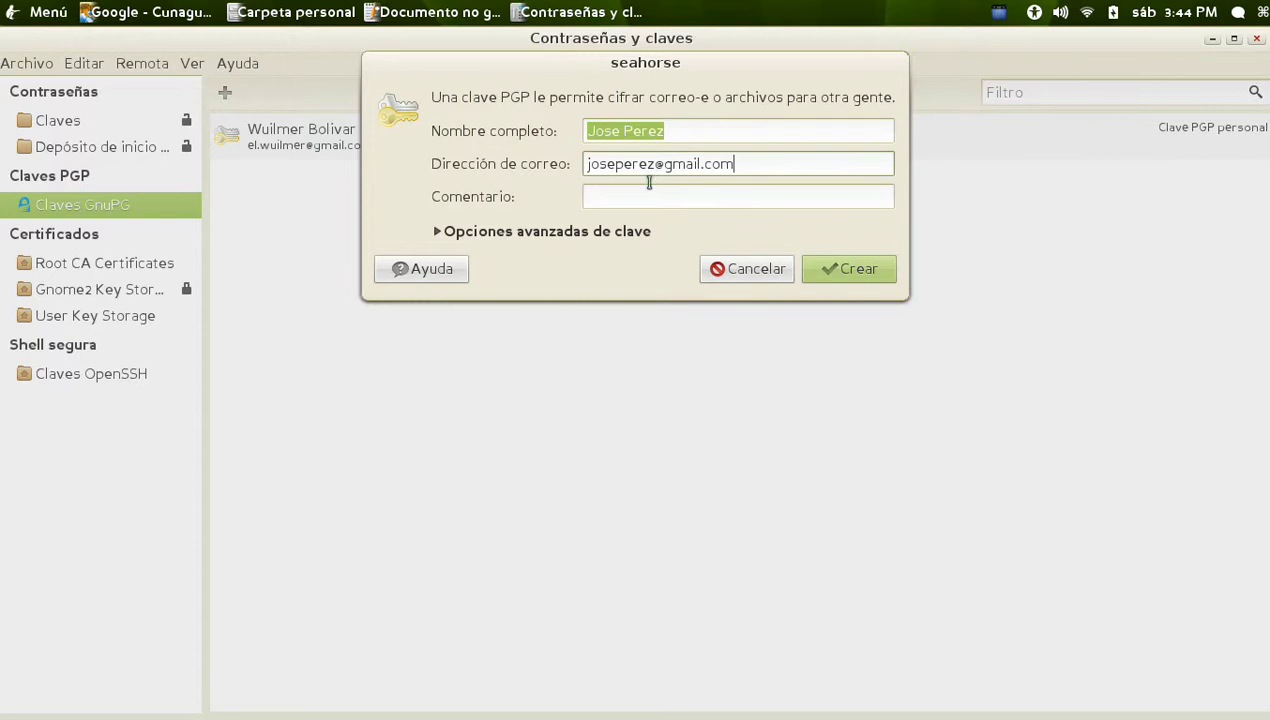
{"action": "left_click", "coordinate": [531, 240]}
{"action": "left_click", "coordinate": [599, 198]}
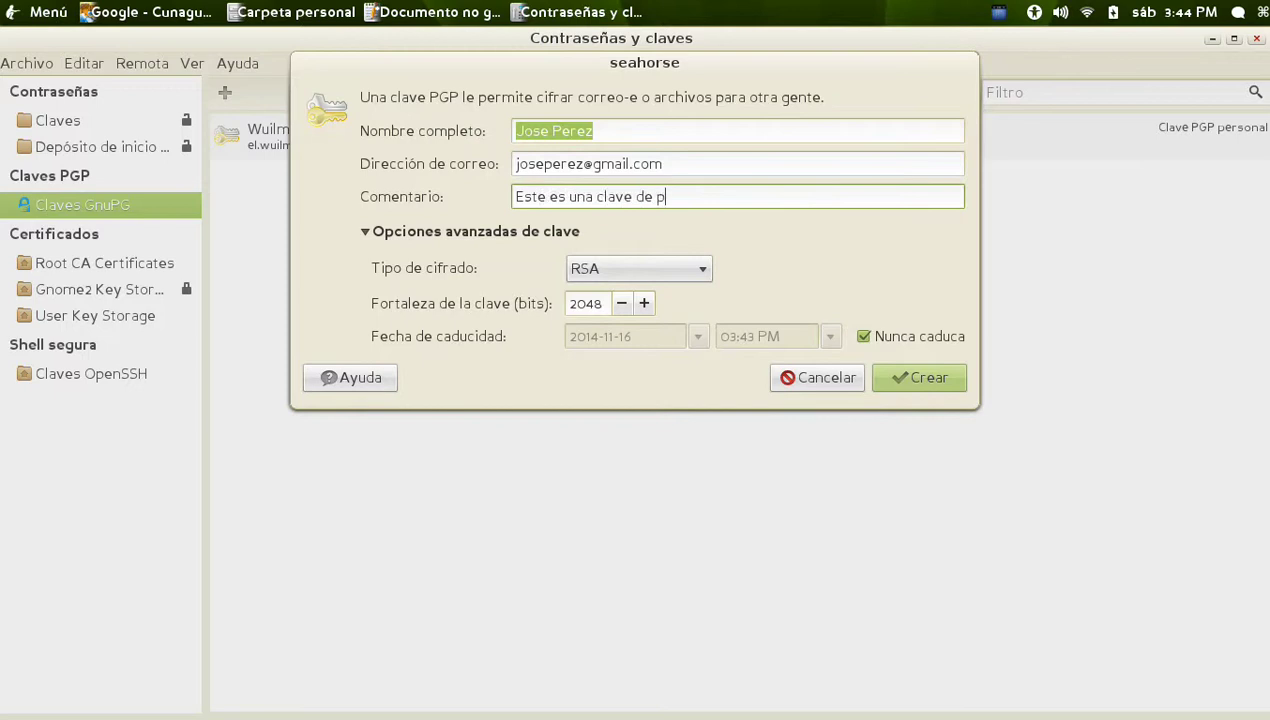
{"action": "left_click", "coordinate": [704, 266]}
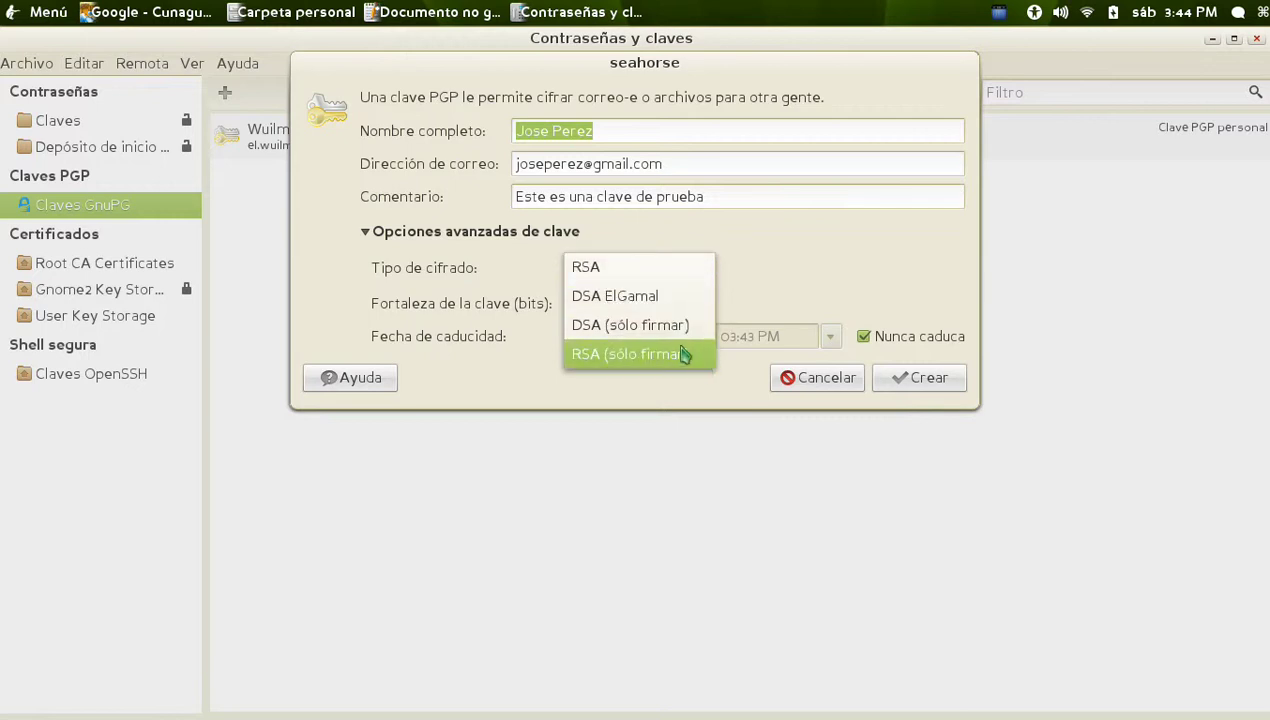
{"action": "left_click", "coordinate": [600, 266]}
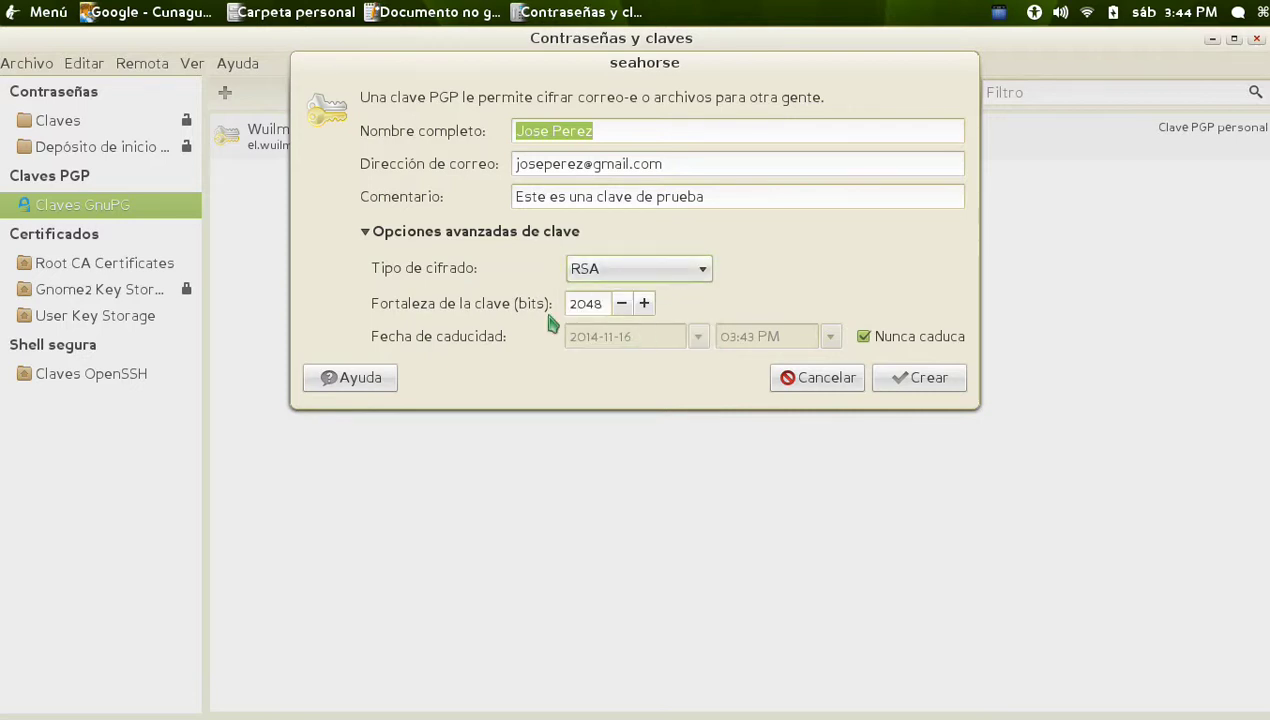
{"action": "left_click", "coordinate": [605, 305]}
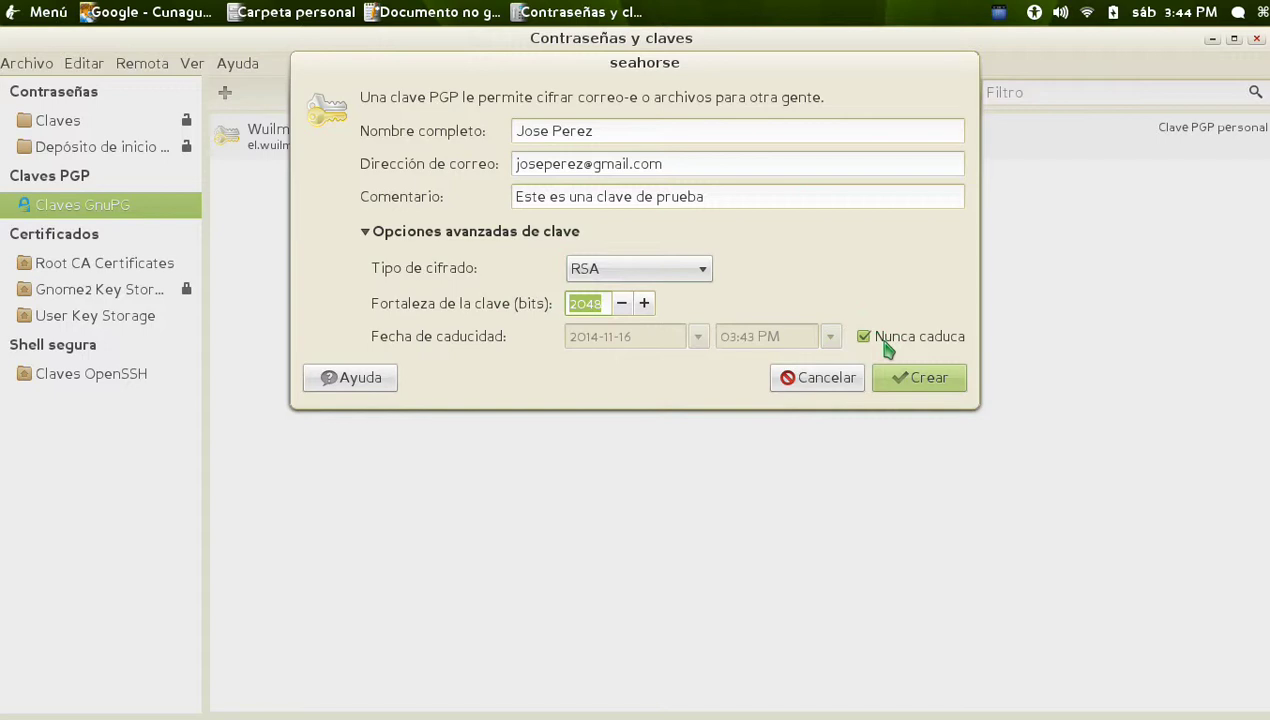
Make the PGP key expire on 2014-12-31 at 12:00 AM instead of never
{"action": "left_click", "coordinate": [886, 343]}
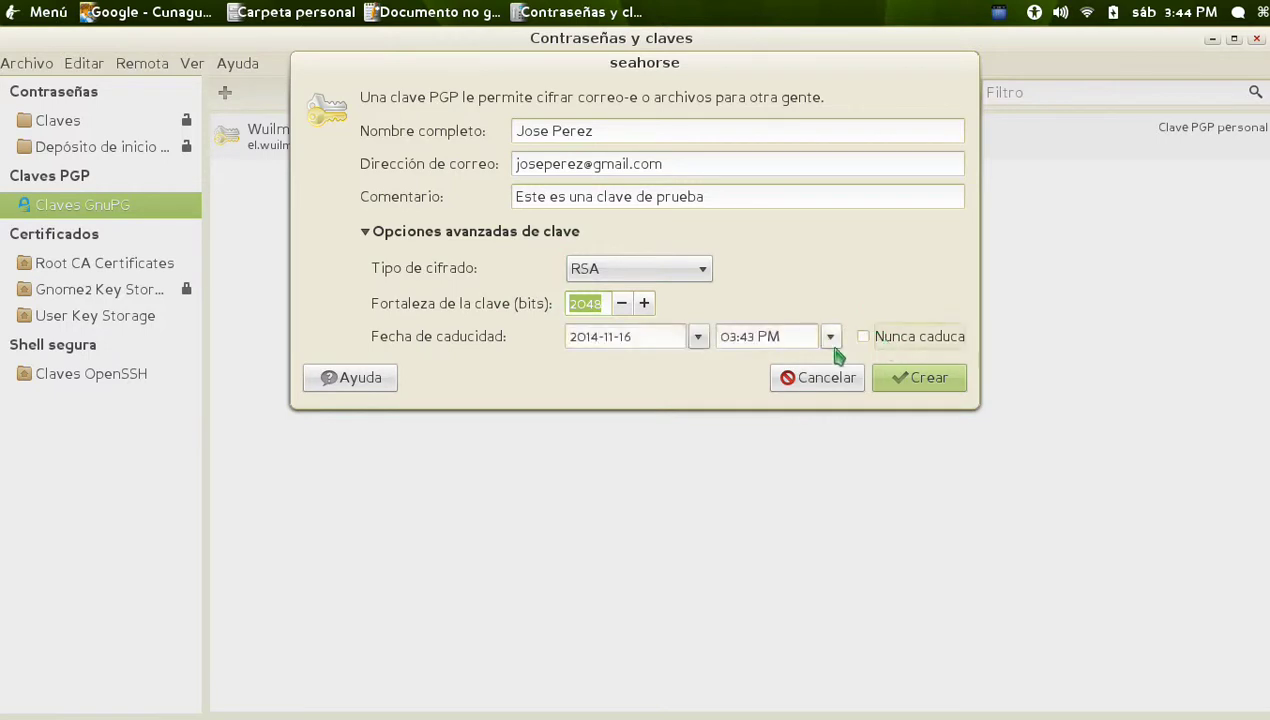
{"action": "left_click", "coordinate": [698, 338]}
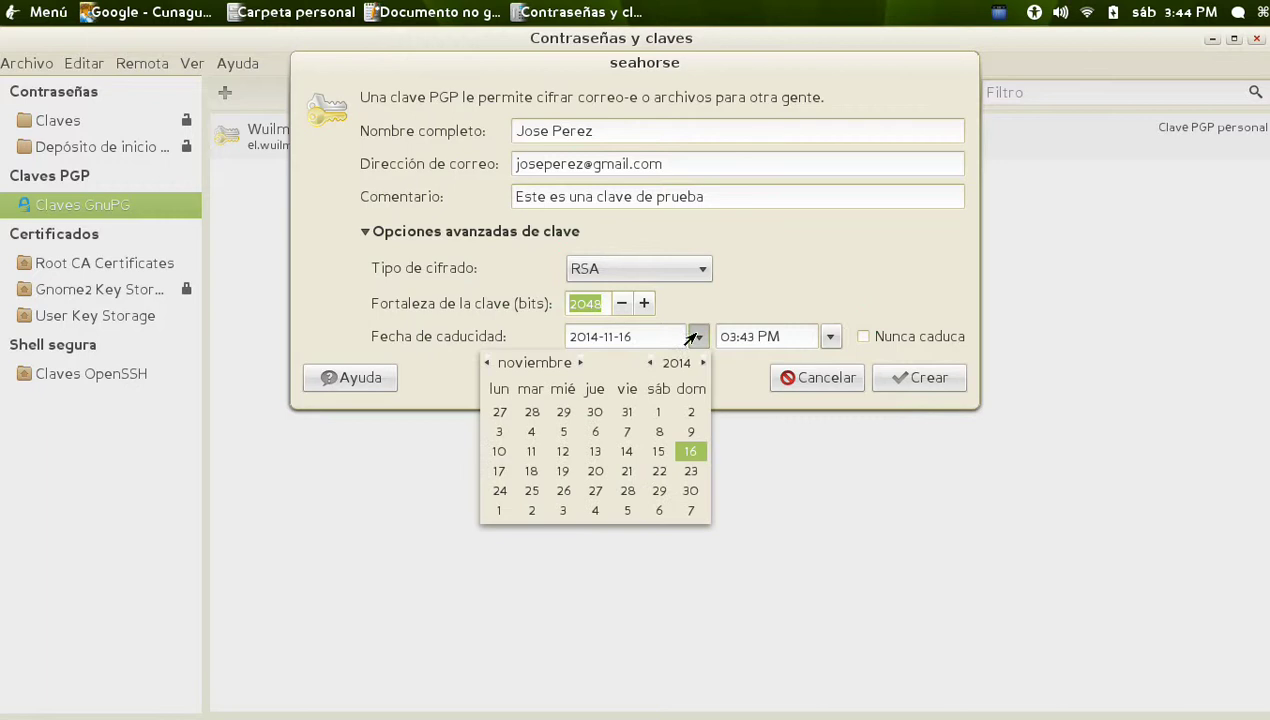
{"action": "key", "text": "Escape"}
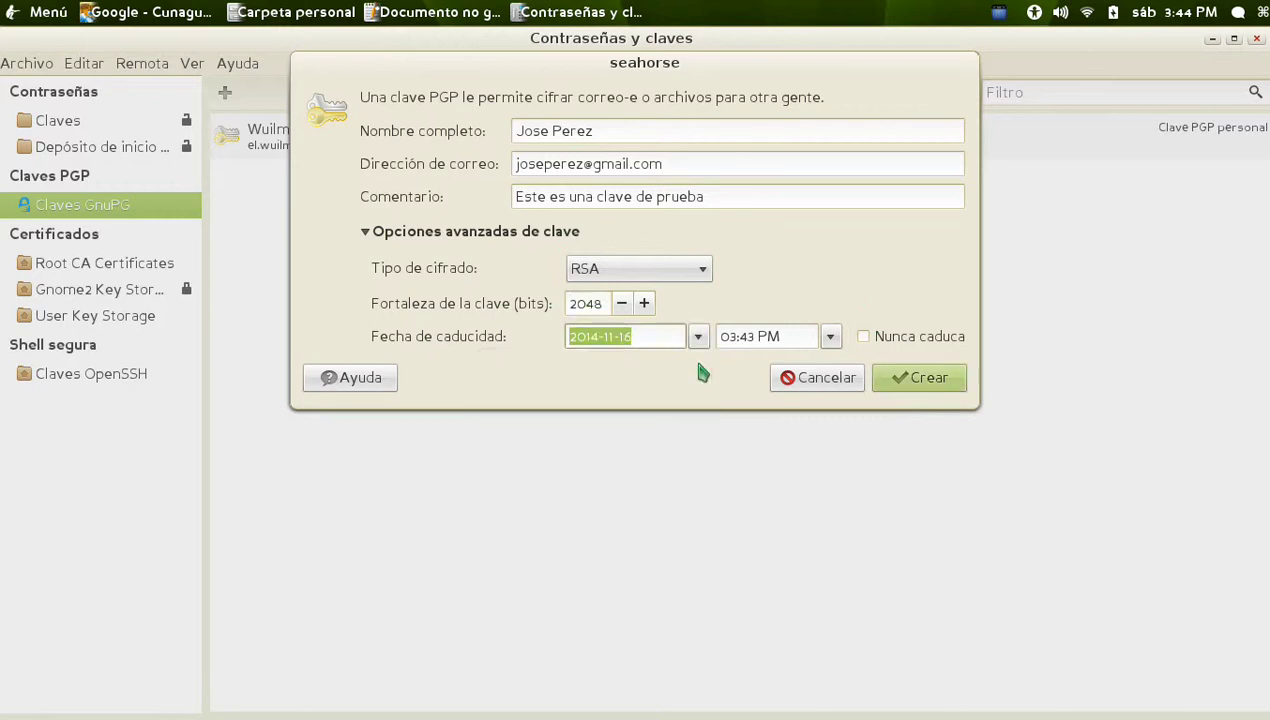
{"action": "left_click", "coordinate": [698, 337]}
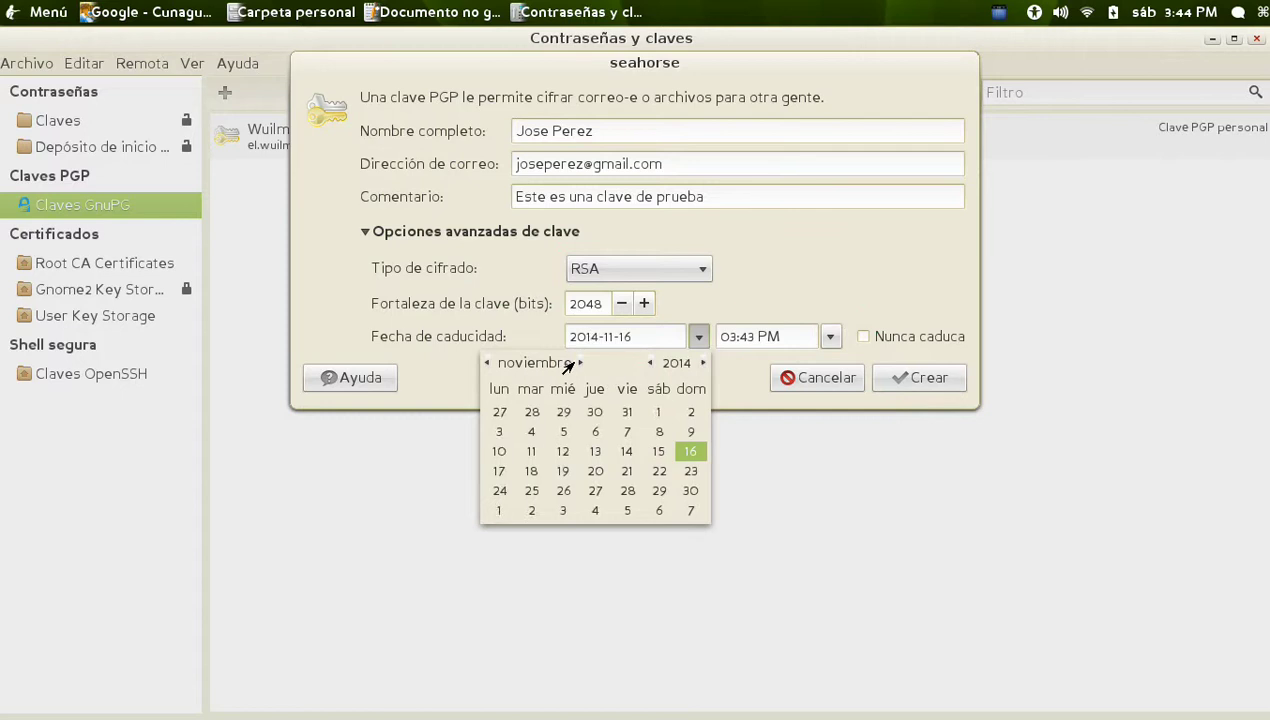
{"action": "key", "text": "Escape"}
{"action": "left_click", "coordinate": [699, 338]}
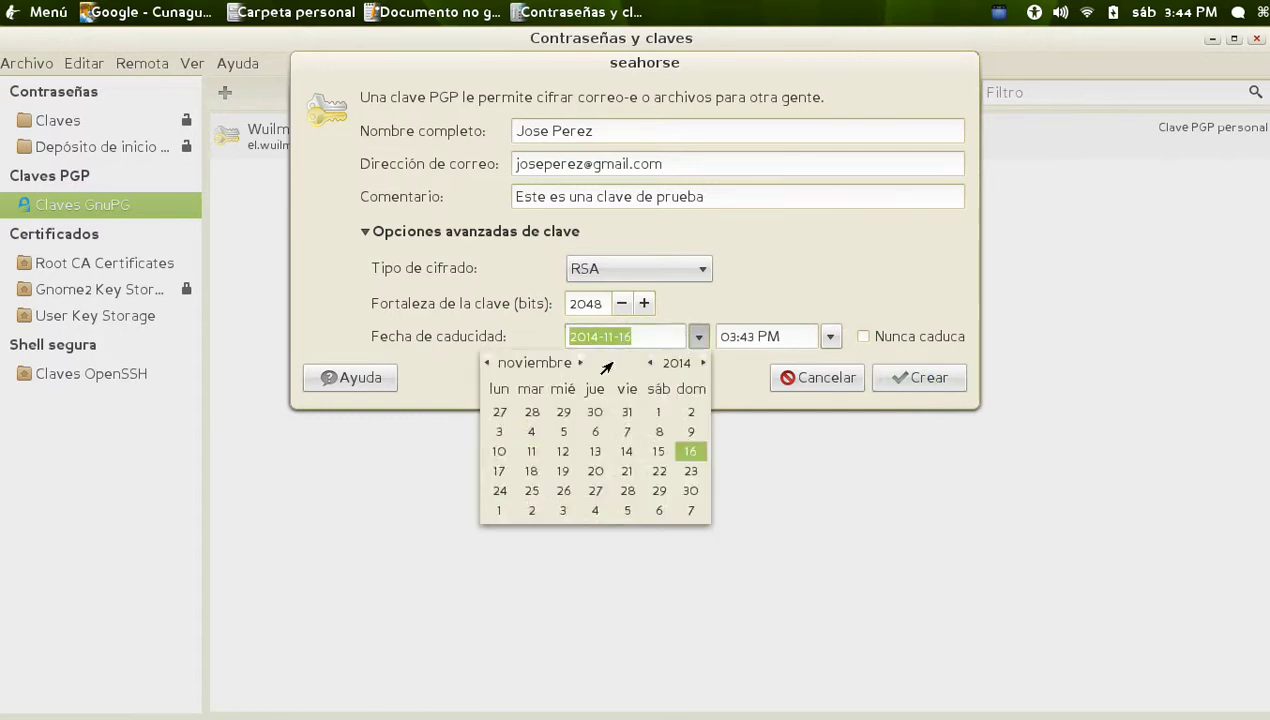
{"action": "left_click", "coordinate": [579, 363]}
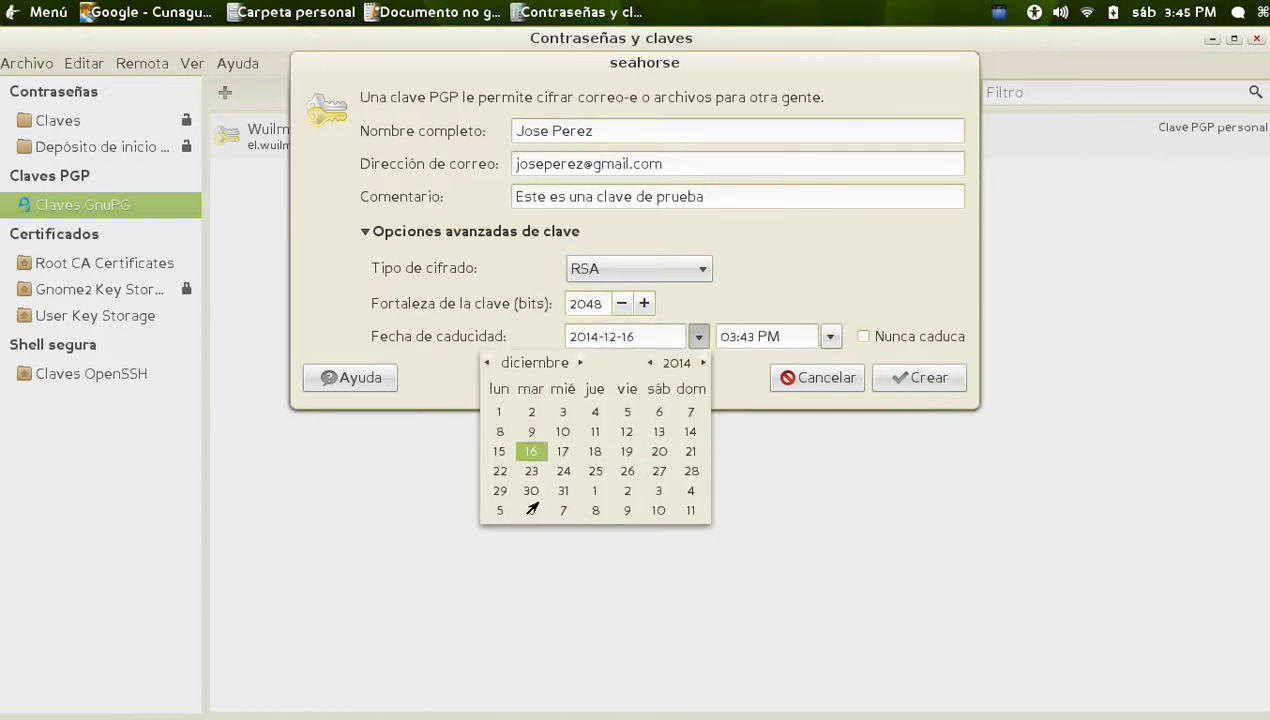
{"action": "left_click", "coordinate": [562, 491]}
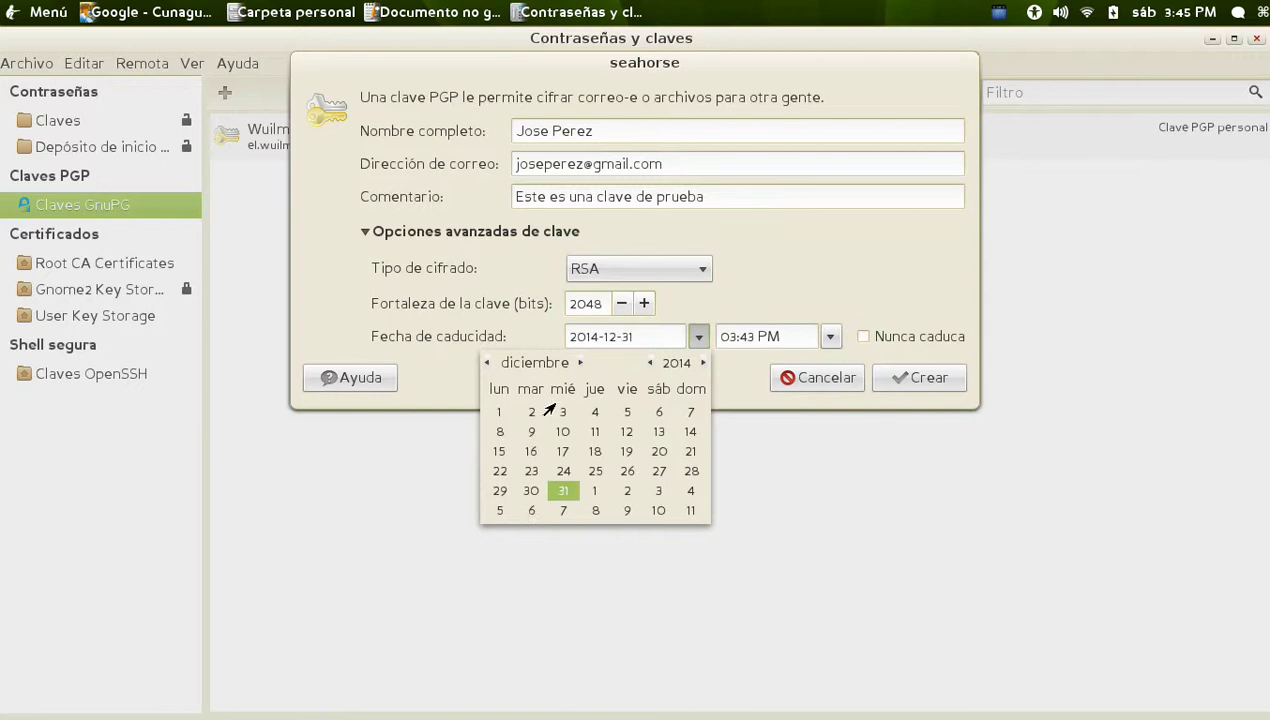
{"action": "double_click", "coordinate": [557, 492]}
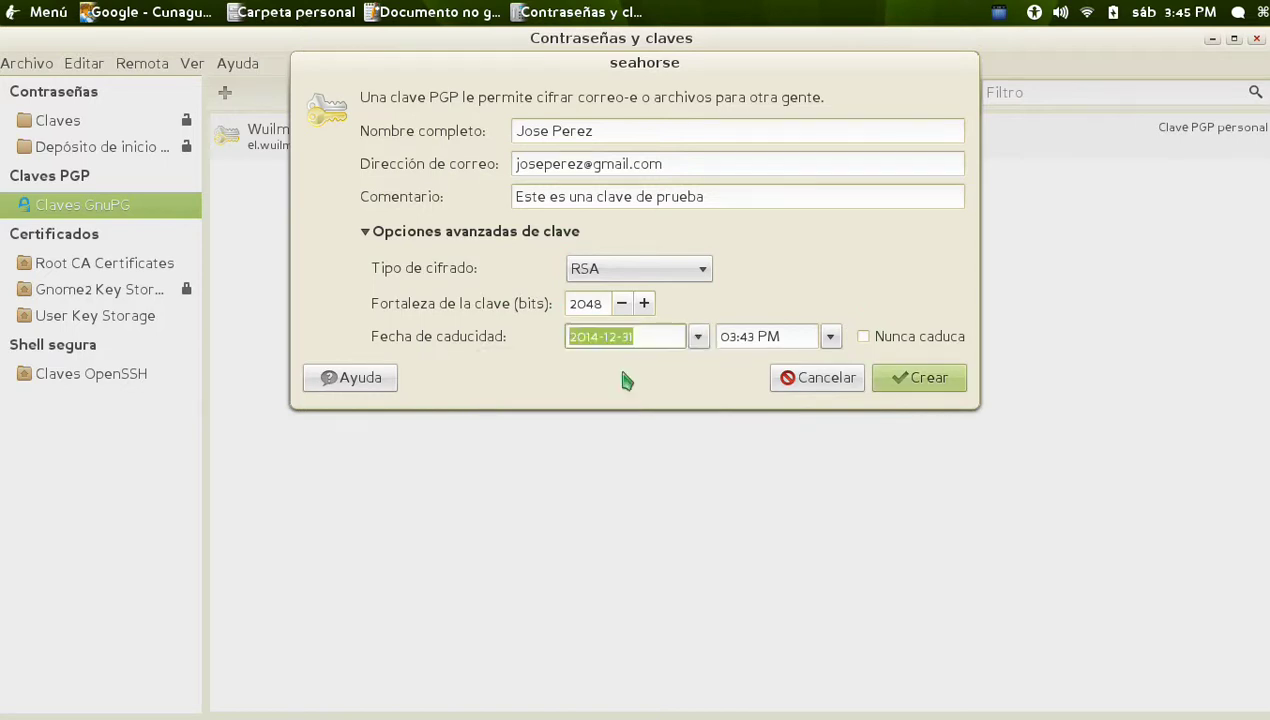
{"action": "left_click", "coordinate": [830, 337]}
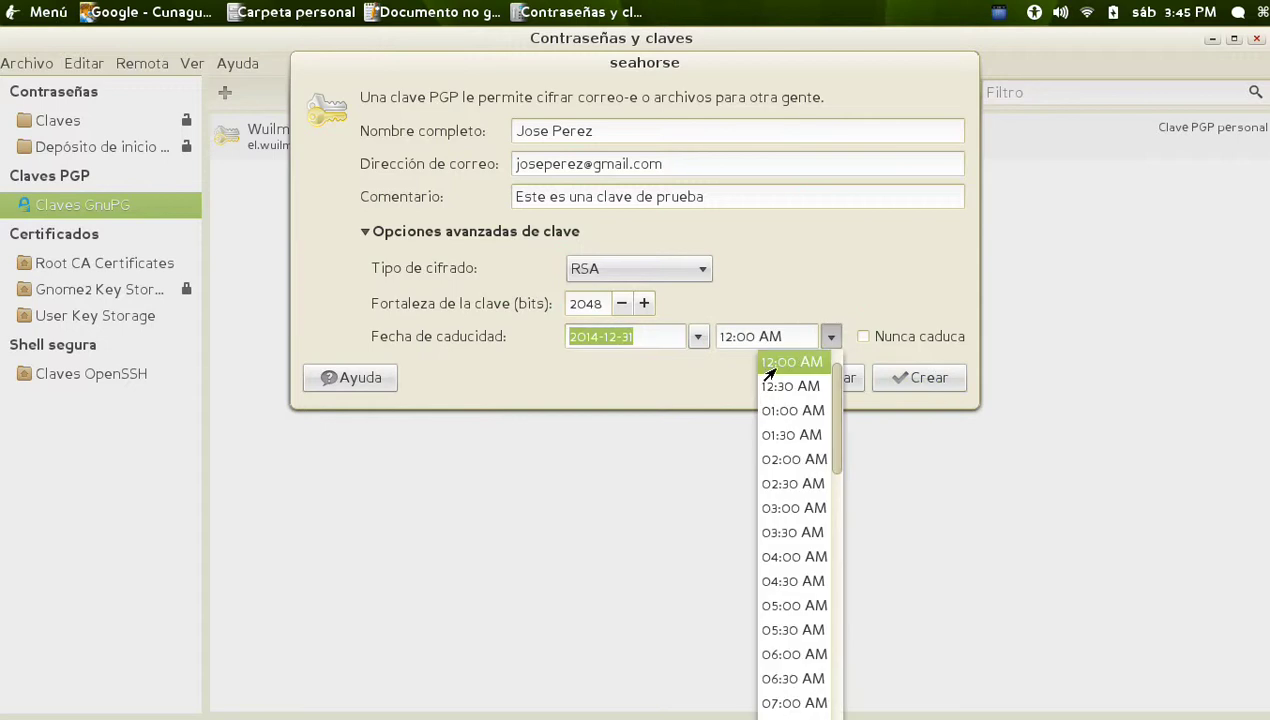
{"action": "left_click", "coordinate": [846, 288]}
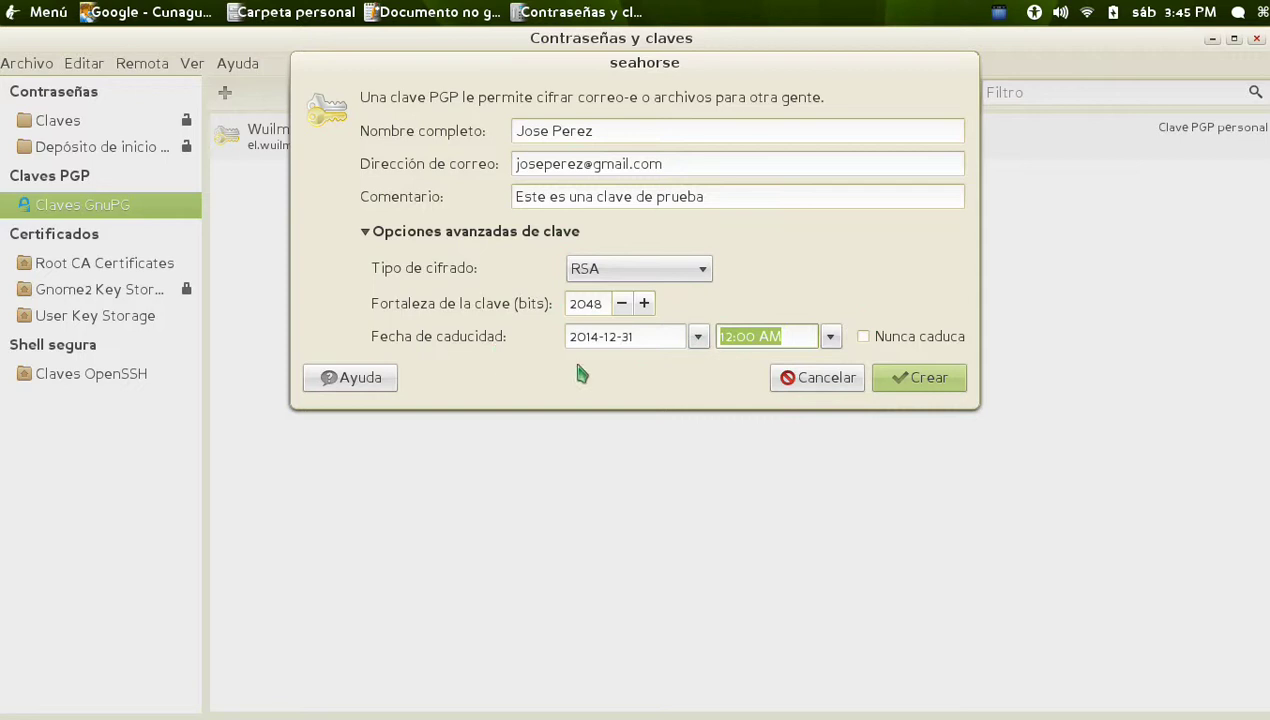
Create the key, entering and confirming its passphrase so generation begins
{"action": "left_click", "coordinate": [928, 388]}
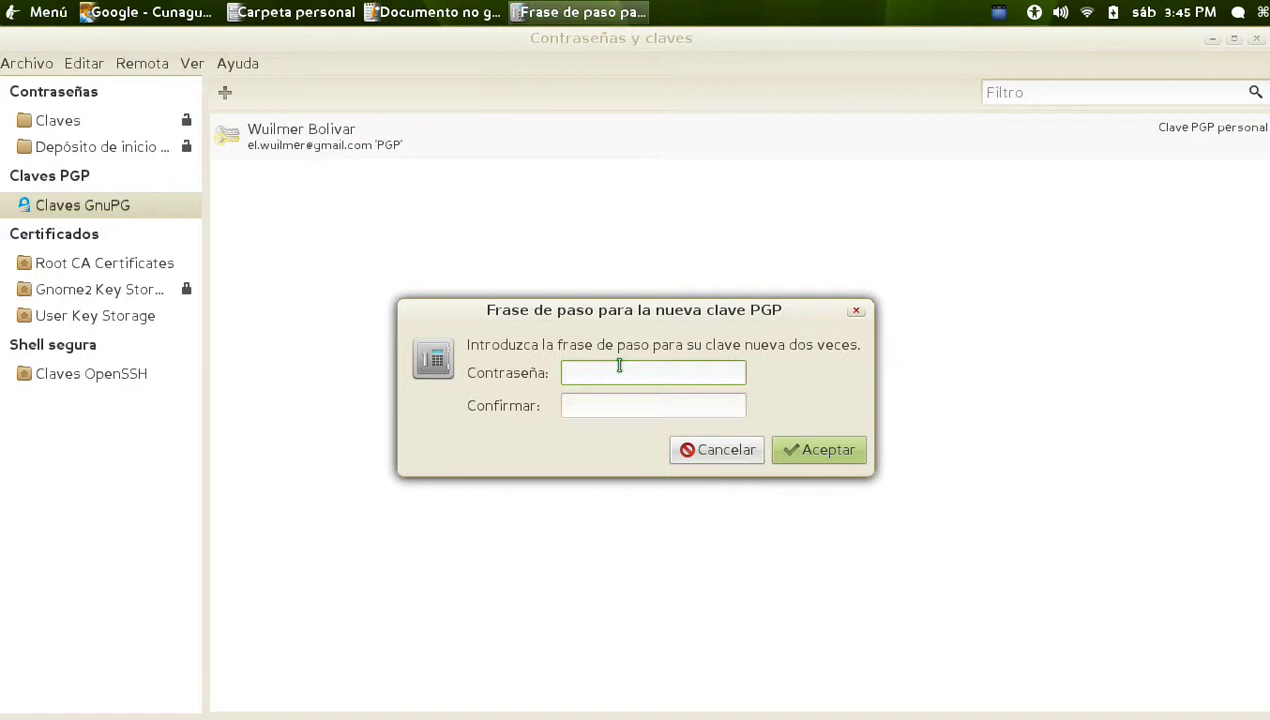
{"action": "type", "text": "••••••"}
{"action": "key", "text": "Tab"}
{"action": "type", "text": "••••••"}
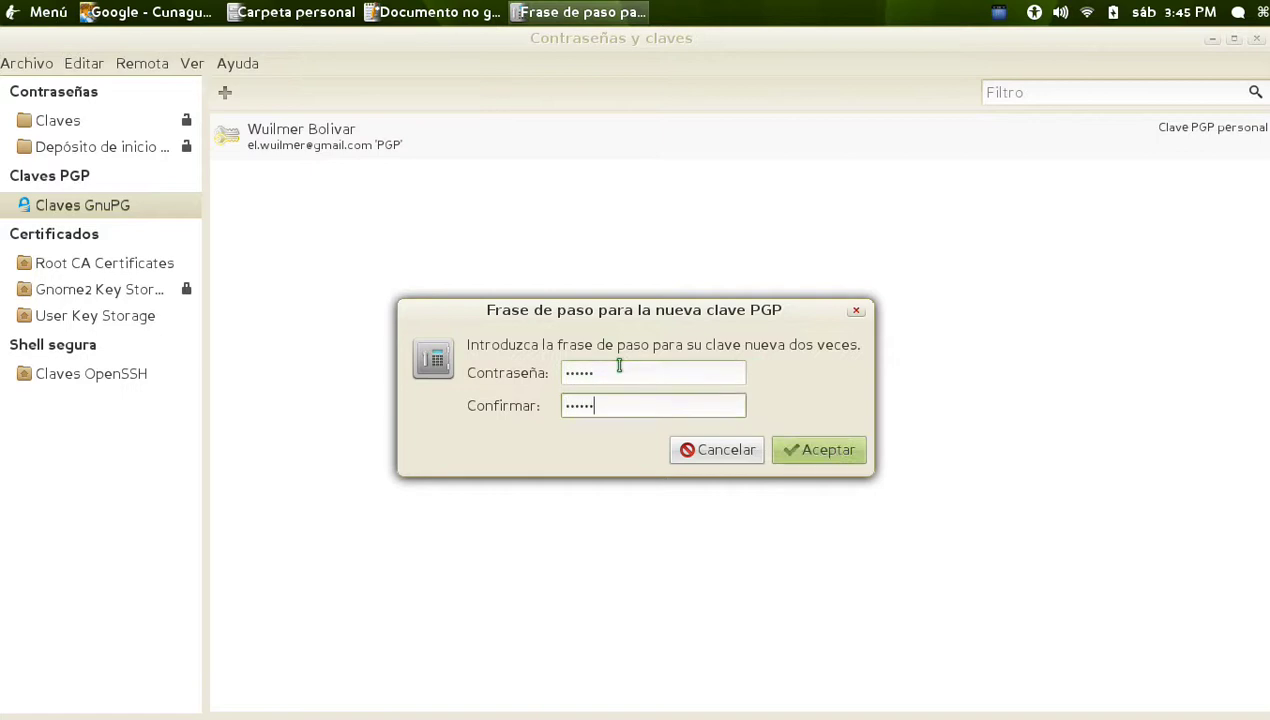
{"action": "left_click", "coordinate": [851, 454]}
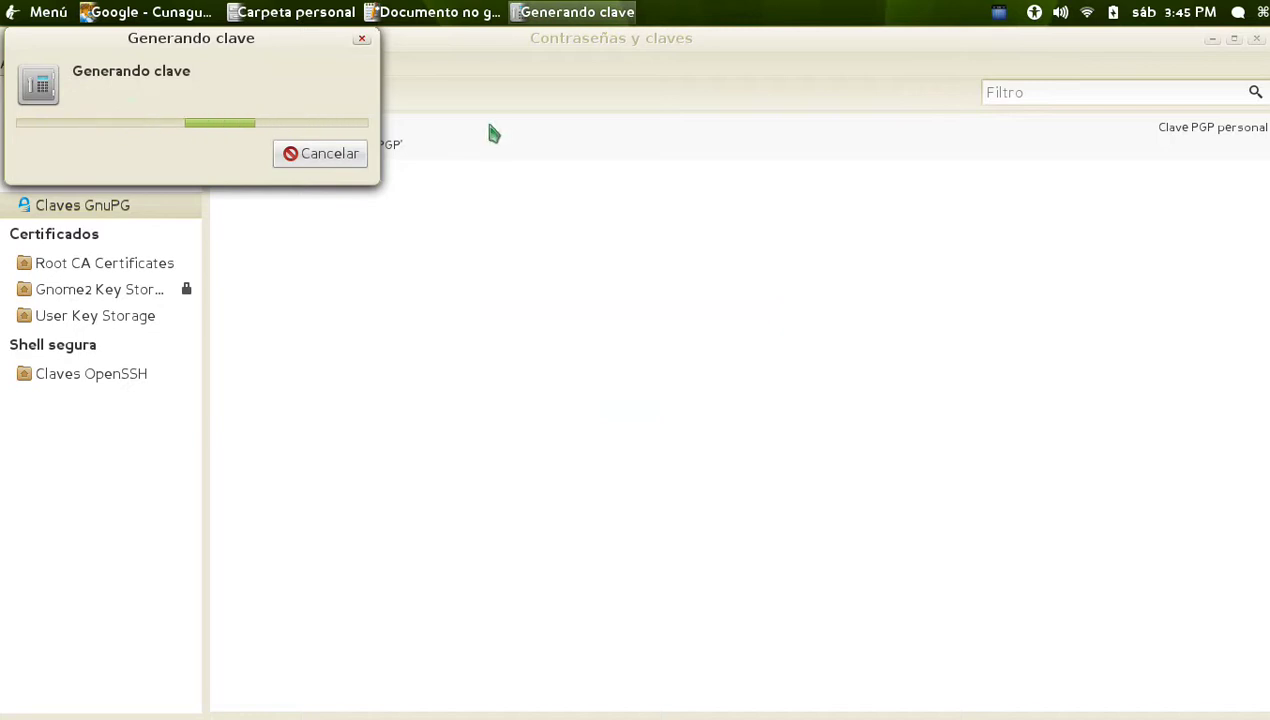
{"action": "left_click", "coordinate": [525, 250]}
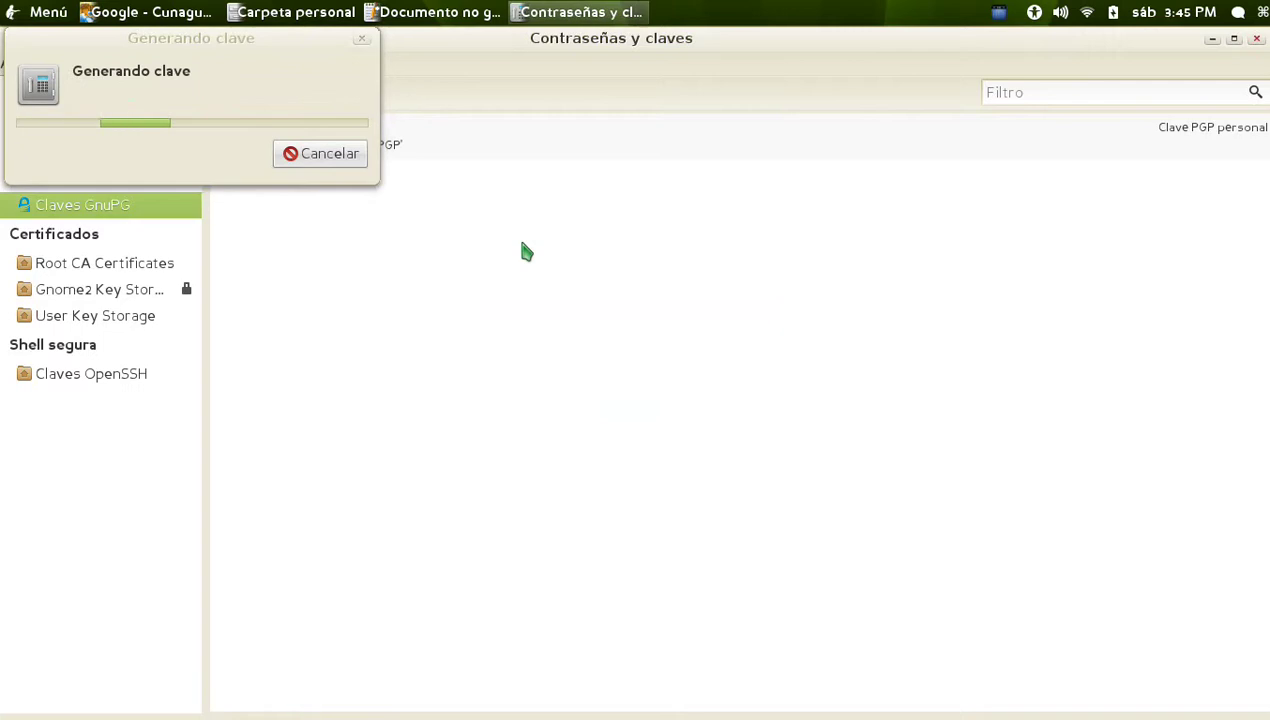
{"action": "left_click", "coordinate": [36, 18]}
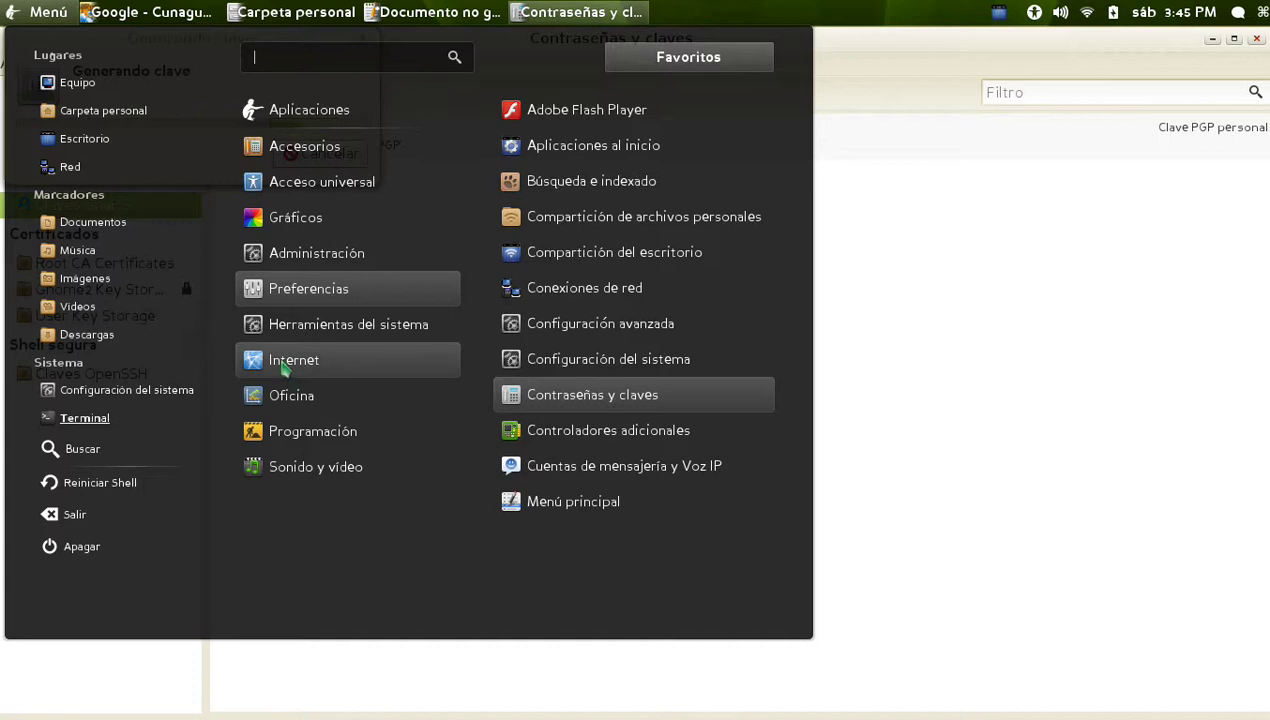
Launch Guacharo from Menú > Internet and maximize its window
{"action": "mouse_move", "coordinate": [286, 362]}
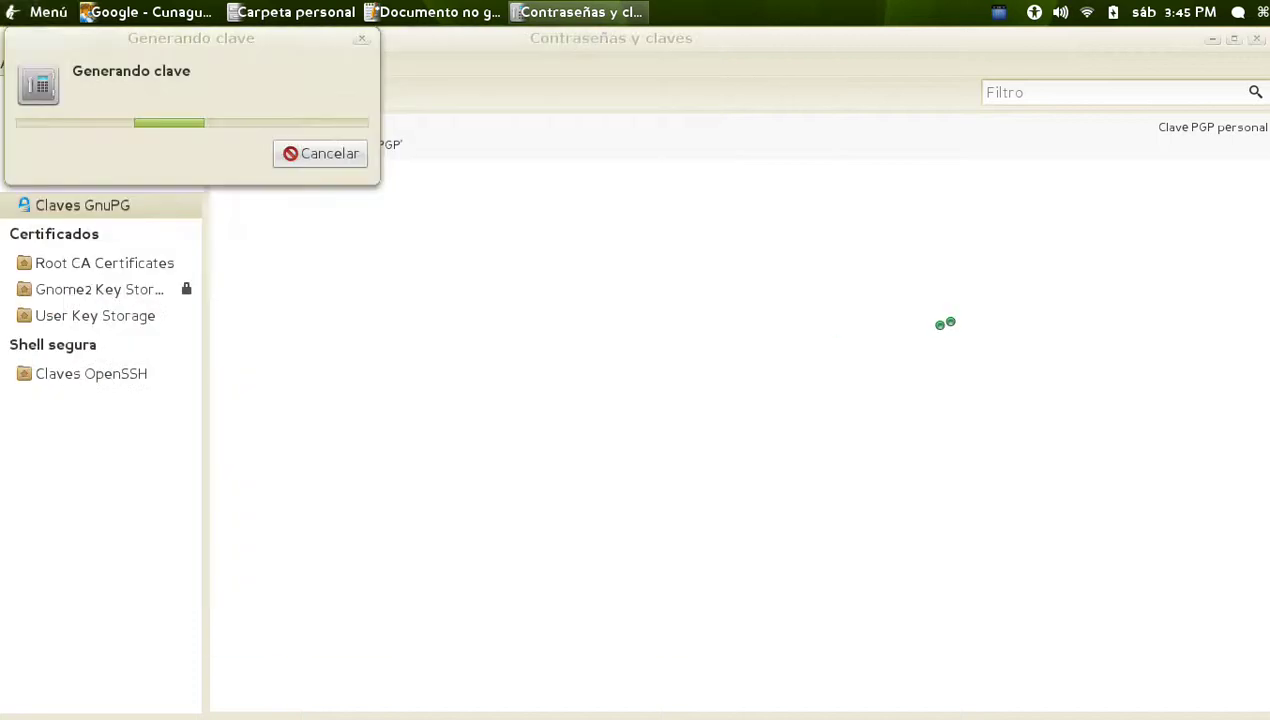
{"action": "left_click", "coordinate": [592, 372]}
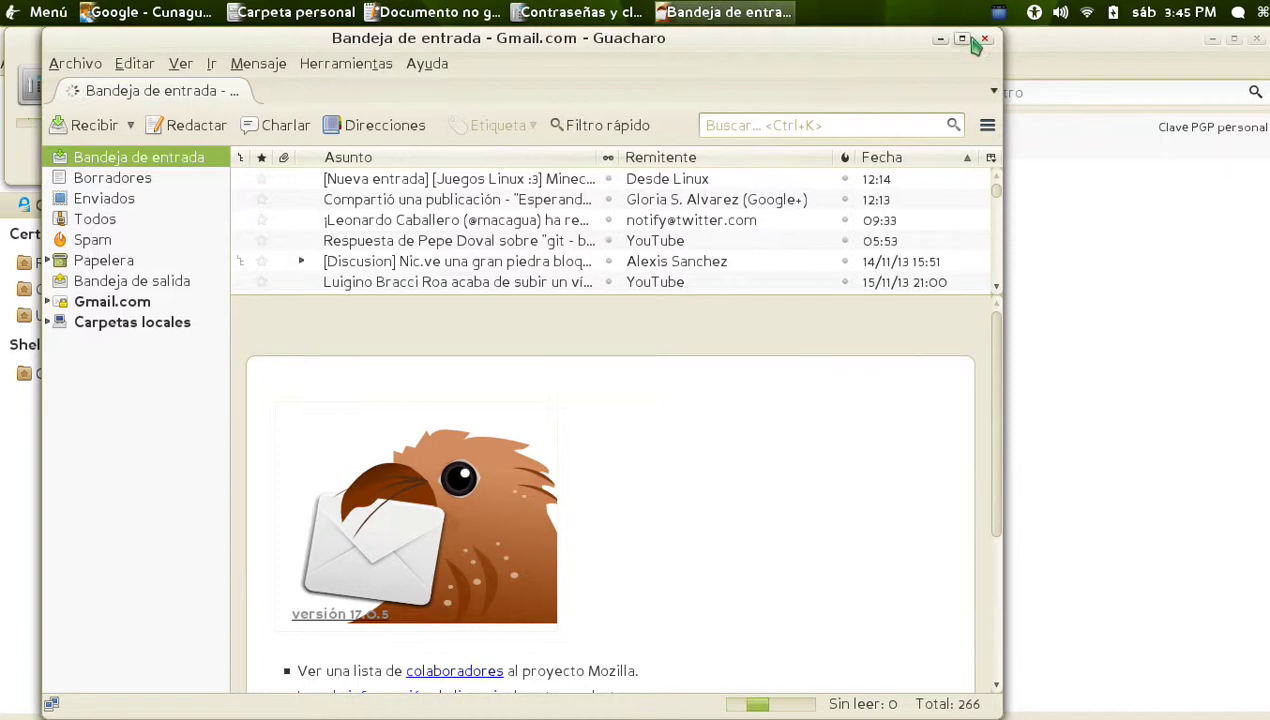
{"action": "left_click", "coordinate": [962, 39]}
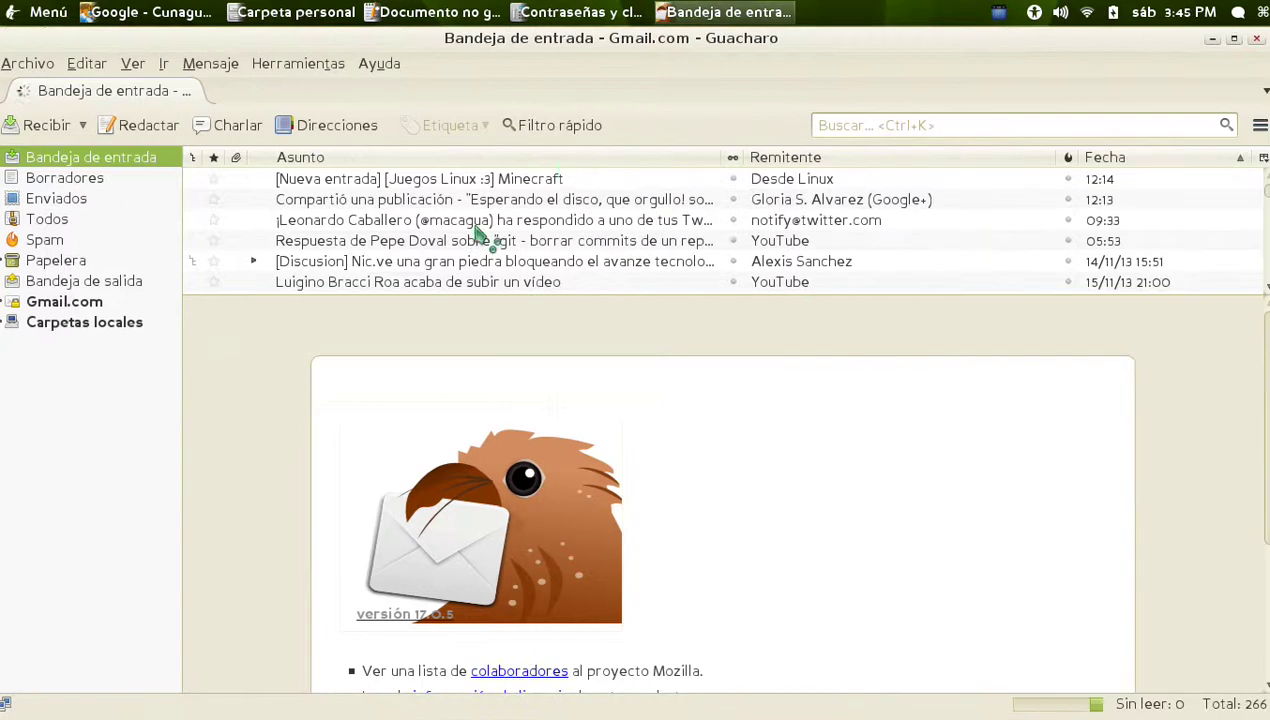
Copy the word Enigmail from the gedit notes, then open Guacharo's Herramientas > Complementos
{"action": "left_click", "coordinate": [430, 12]}
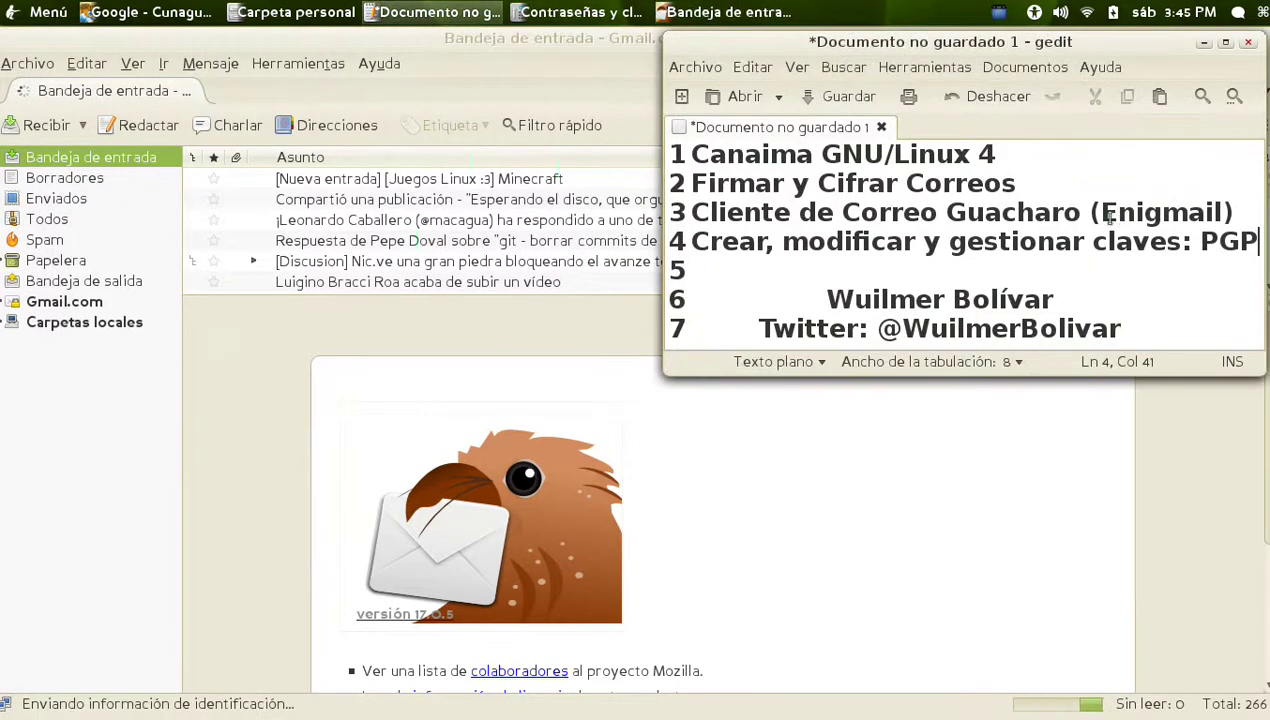
{"action": "left_click_drag", "start_coordinate": [1100, 212], "coordinate": [1230, 212]}
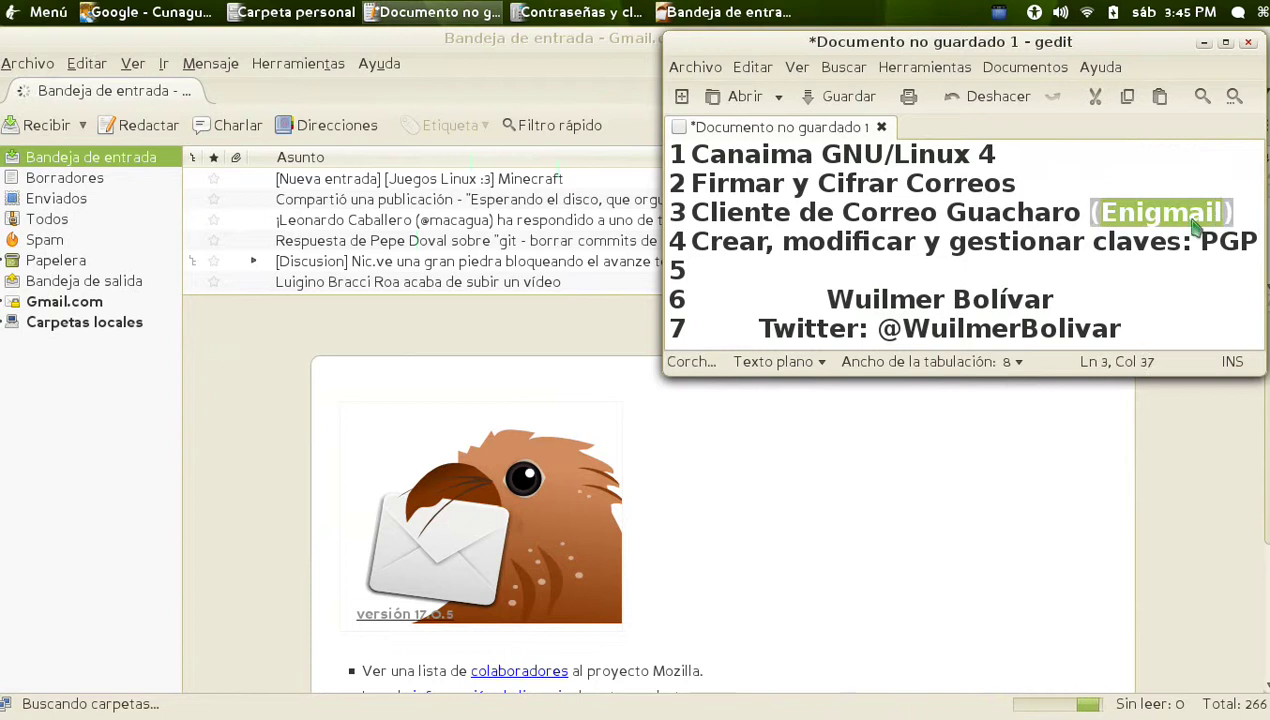
{"action": "right_click", "coordinate": [1192, 216]}
{"action": "left_click", "coordinate": [1024, 308]}
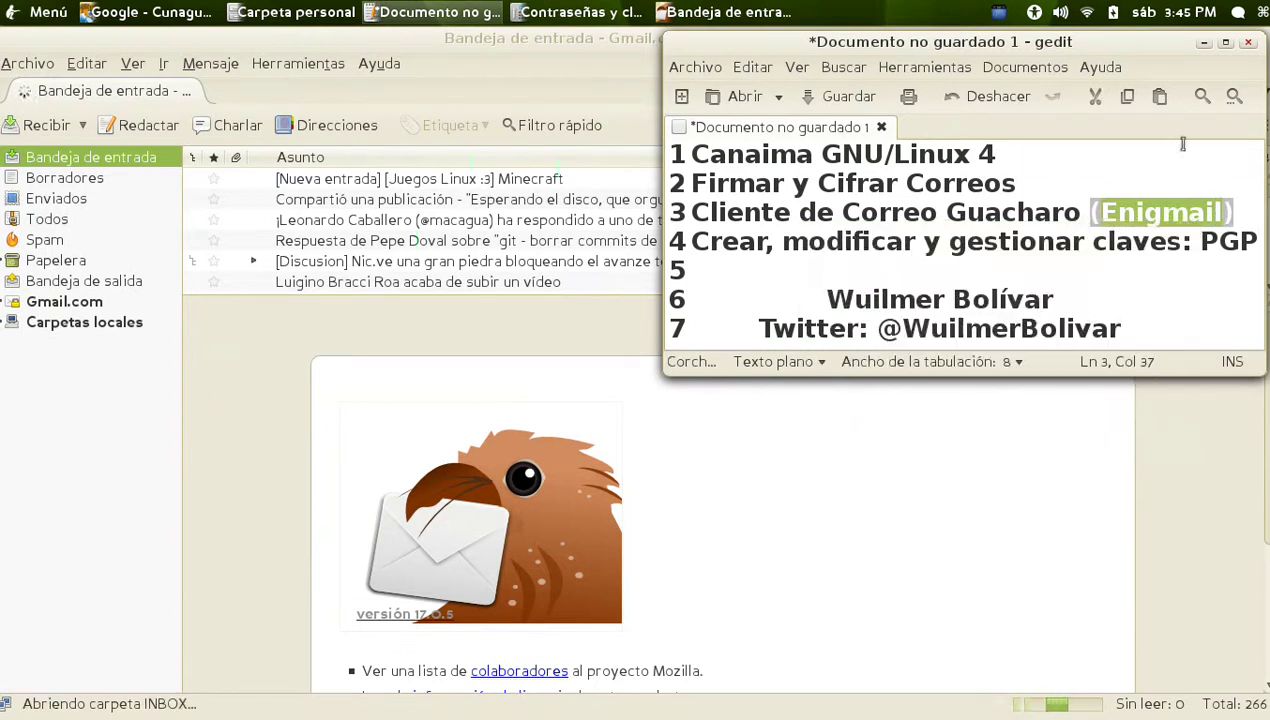
{"action": "left_click", "coordinate": [1203, 43]}
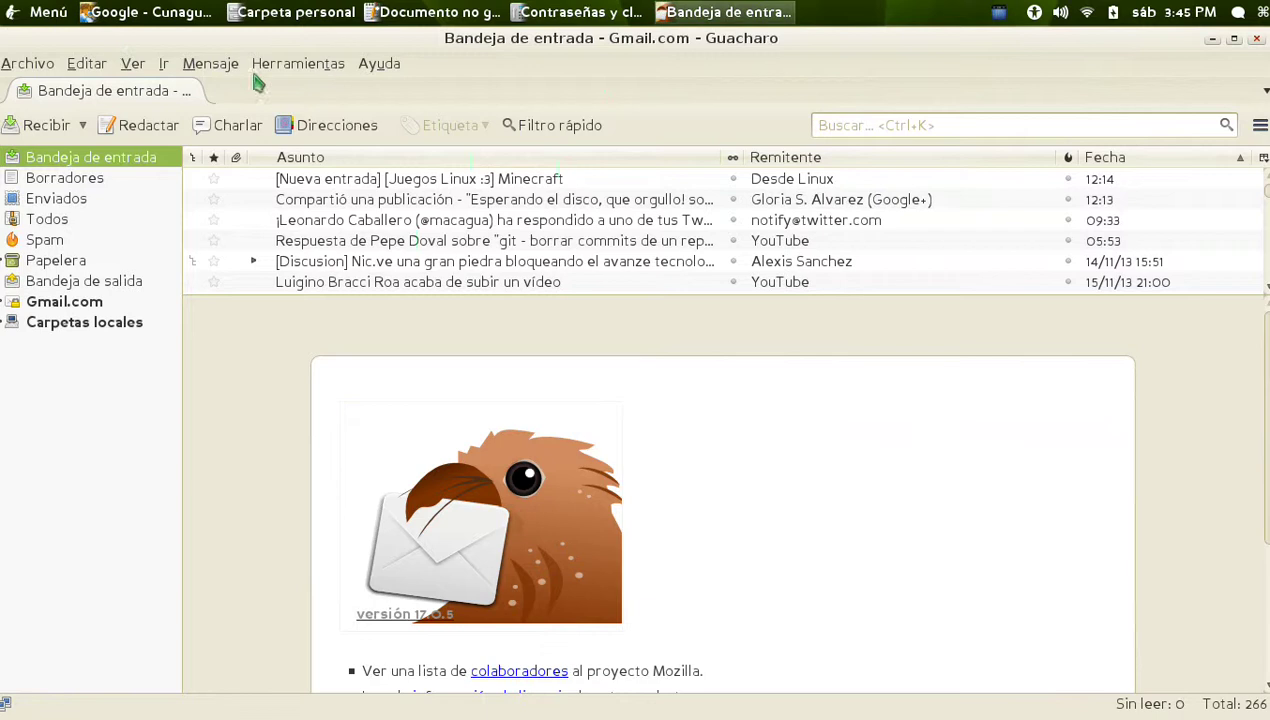
{"action": "left_click", "coordinate": [290, 68]}
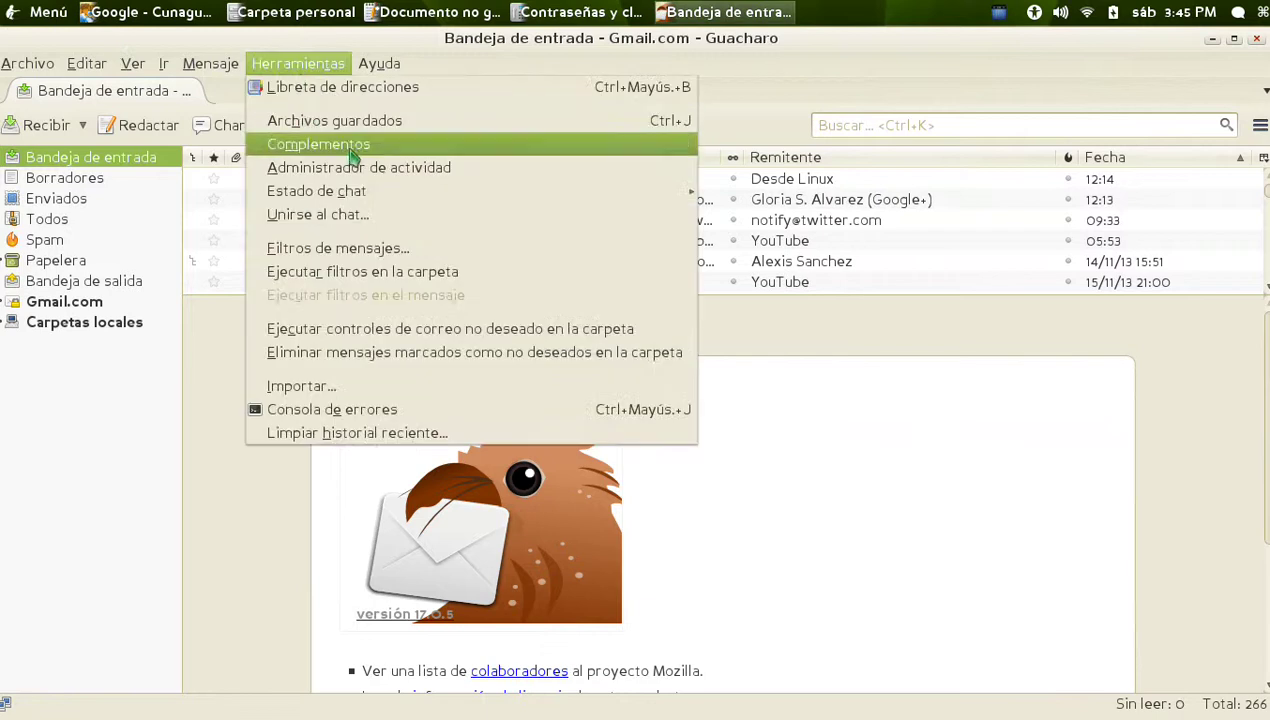
{"action": "left_click", "coordinate": [380, 150]}
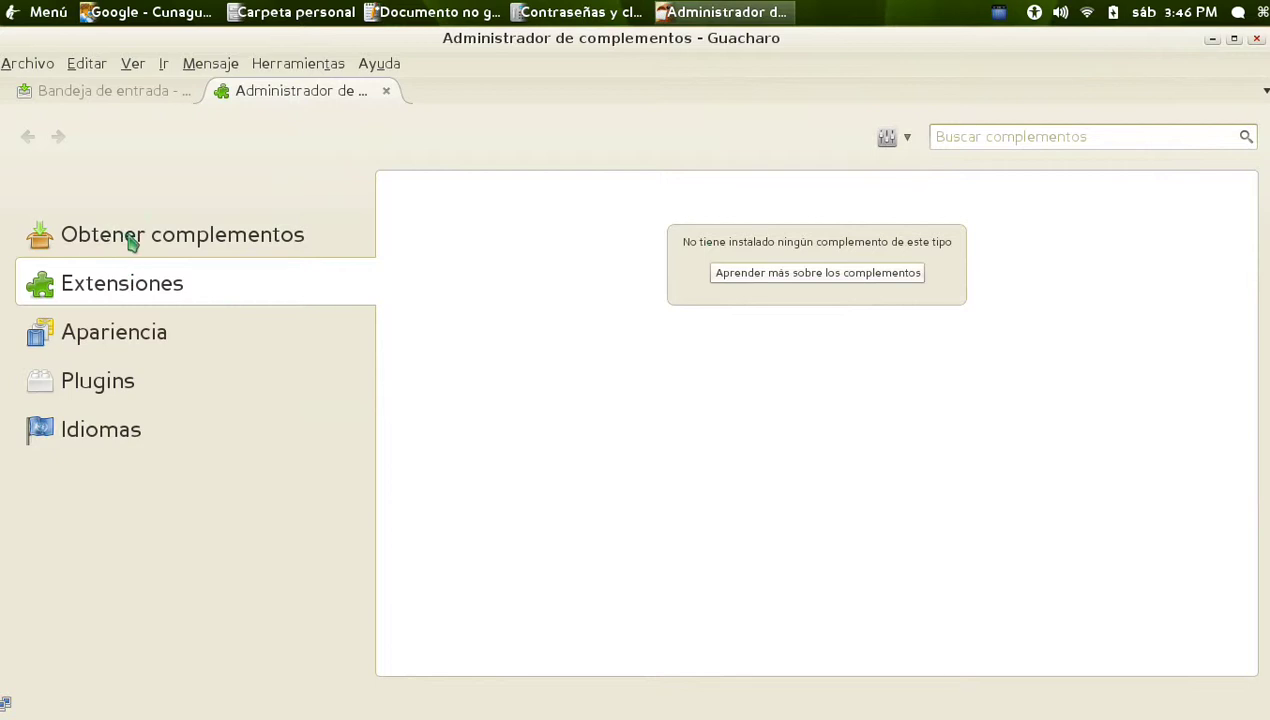
Search Obtener complementos for Enigmail and pick the Enigmail 1.6 result
{"action": "left_click", "coordinate": [194, 246]}
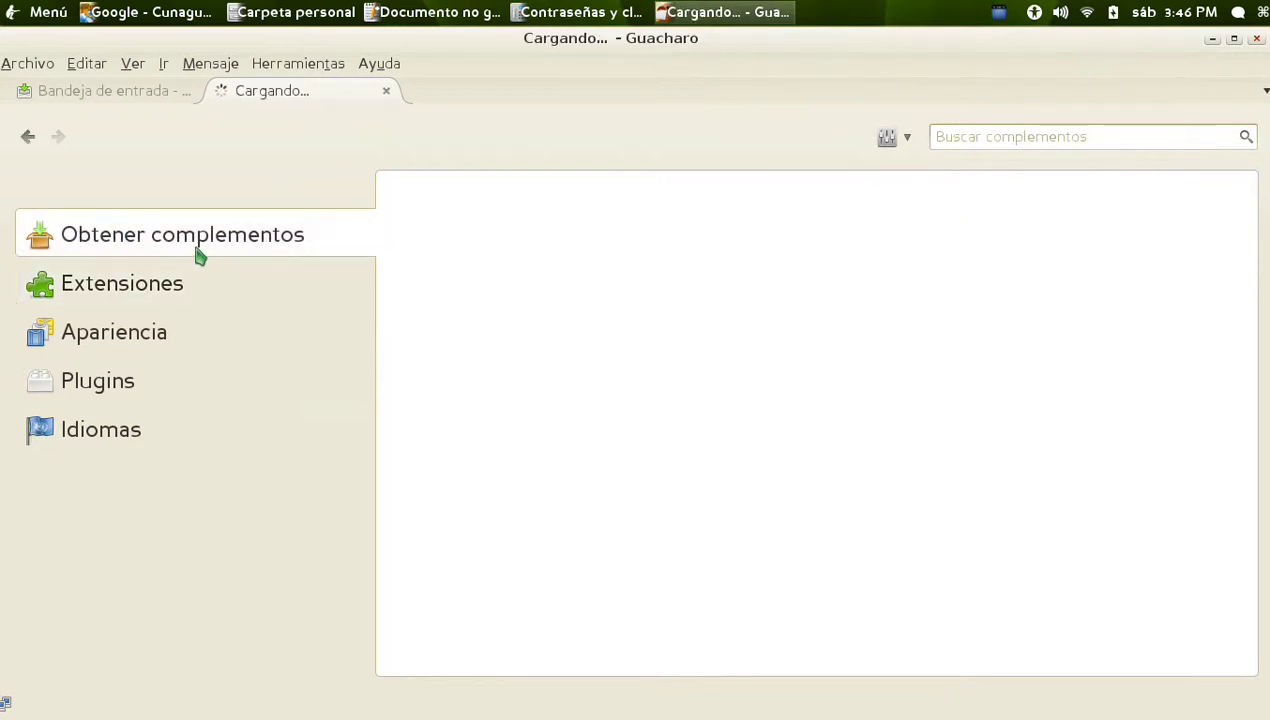
{"action": "left_click", "coordinate": [1026, 134]}
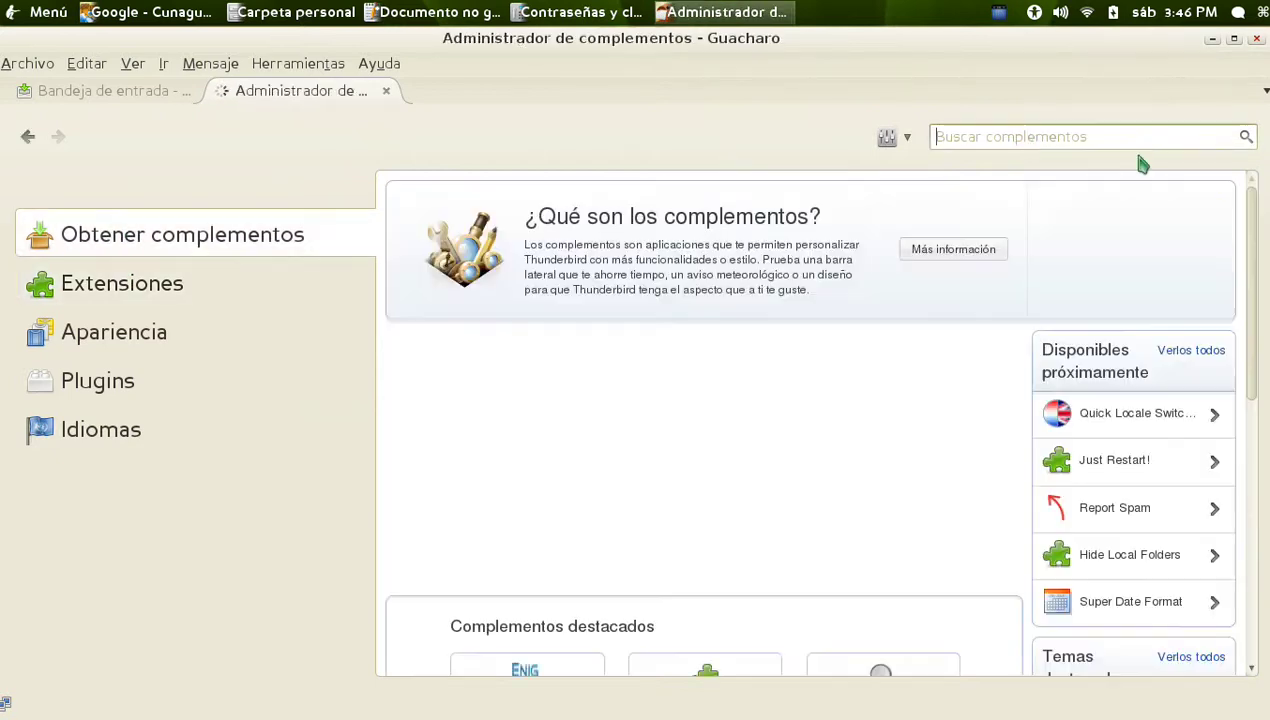
{"action": "type", "text": "Enigmail"}
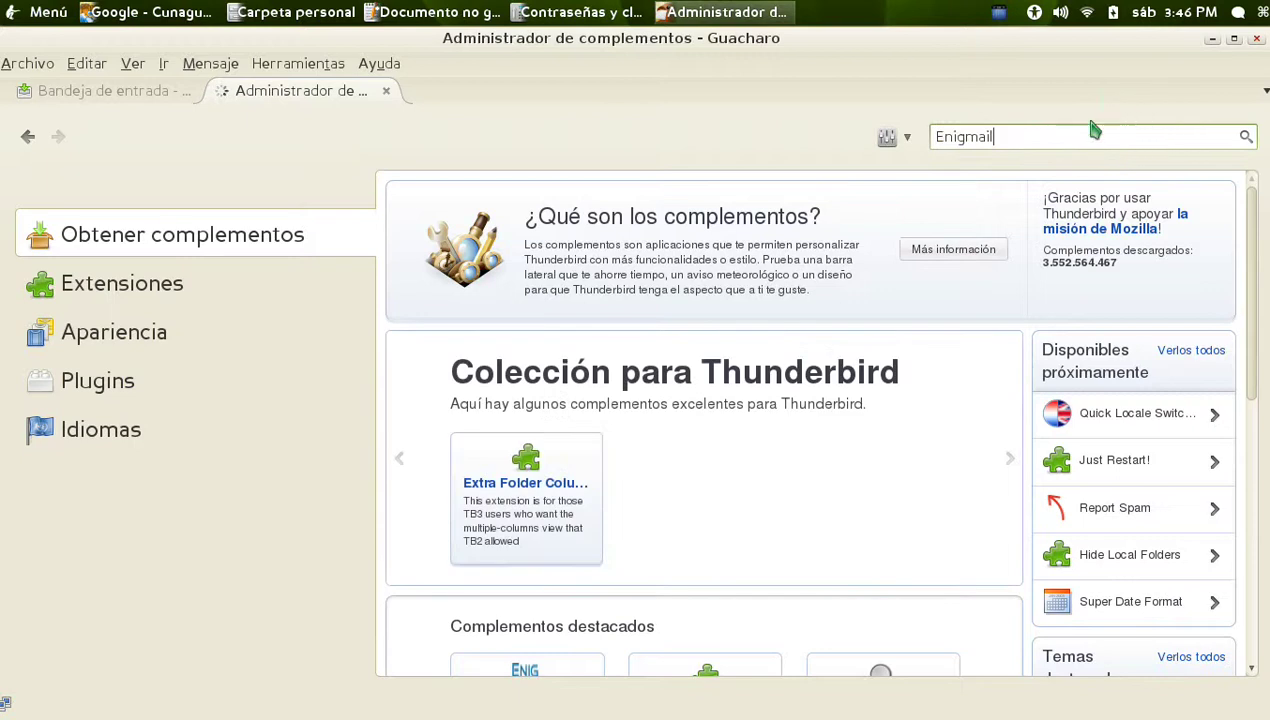
{"action": "key", "text": "Return"}
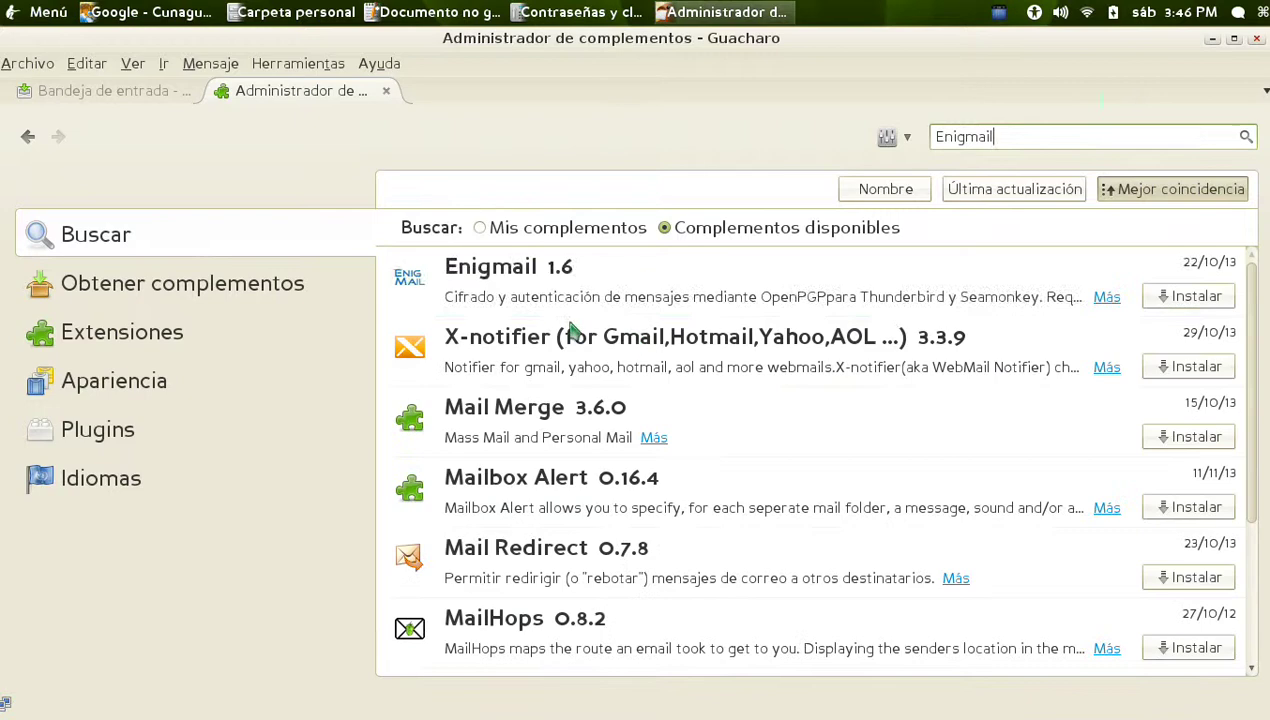
{"action": "left_click", "coordinate": [510, 301]}
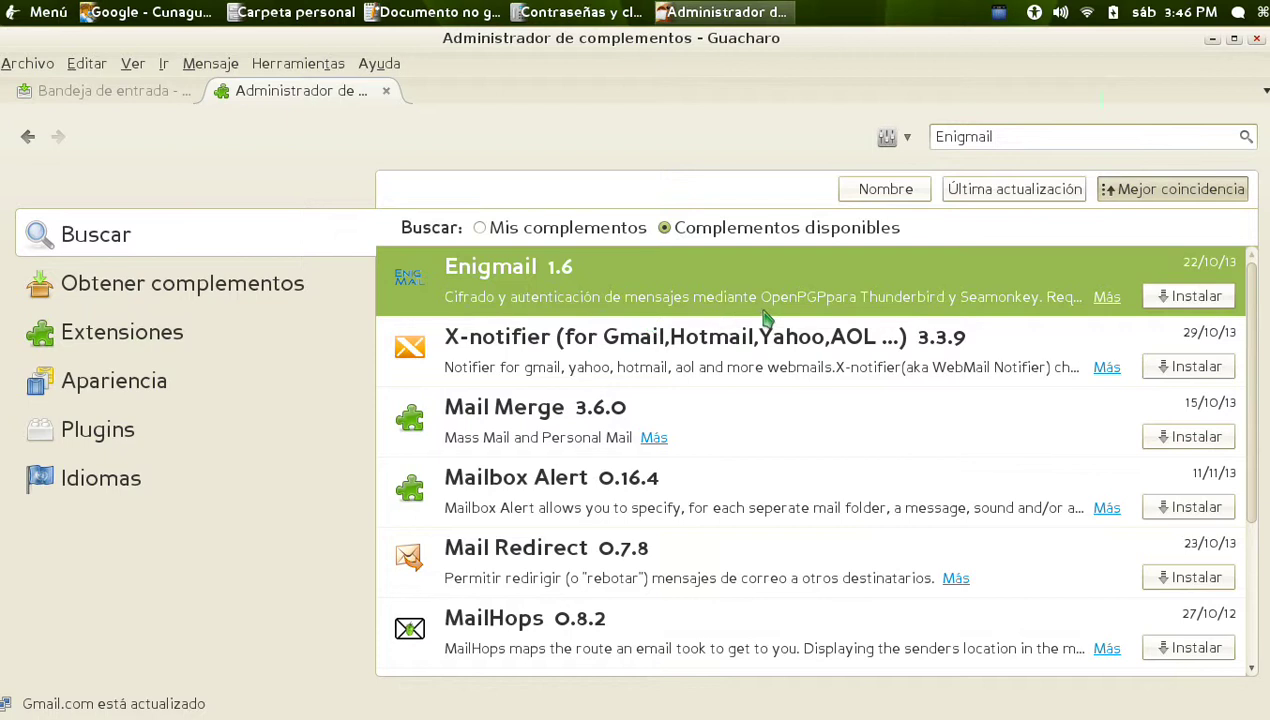
{"action": "left_click", "coordinate": [1213, 40]}
Check the new test key and the older existing key in Seahorse's Claves GnuPG list
{"action": "left_click", "coordinate": [304, 140]}
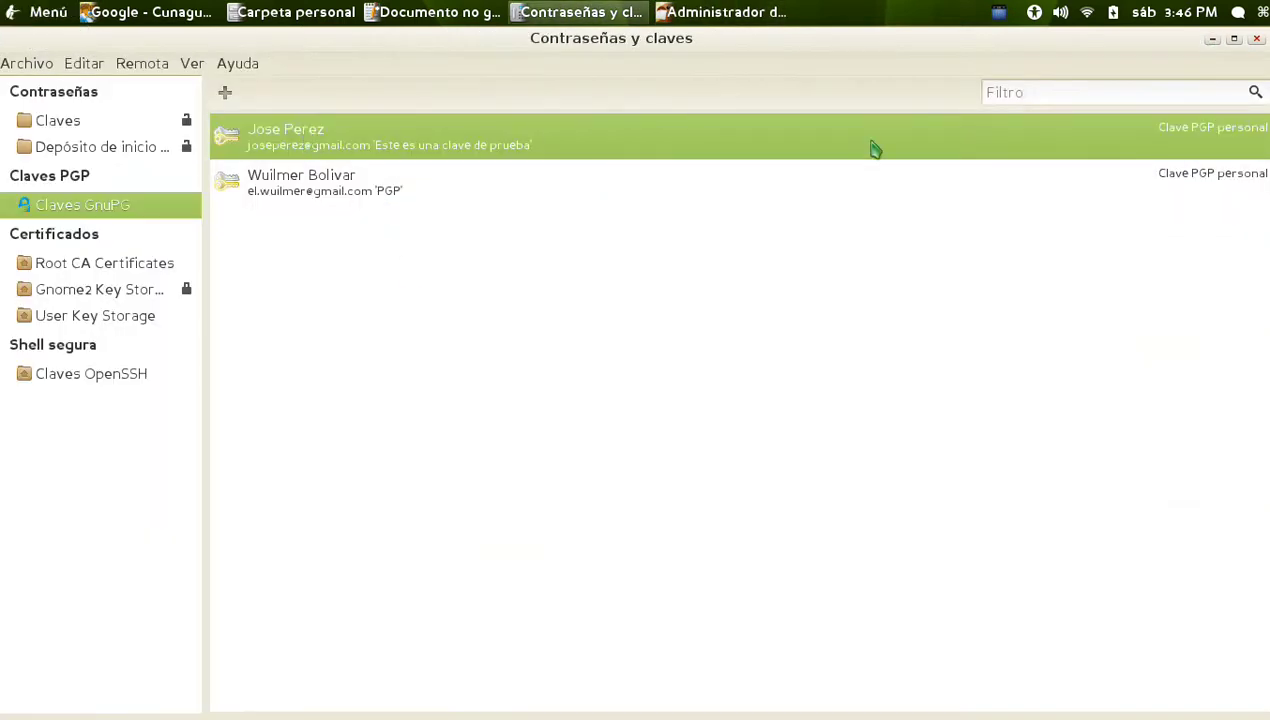
{"action": "left_click", "coordinate": [355, 200]}
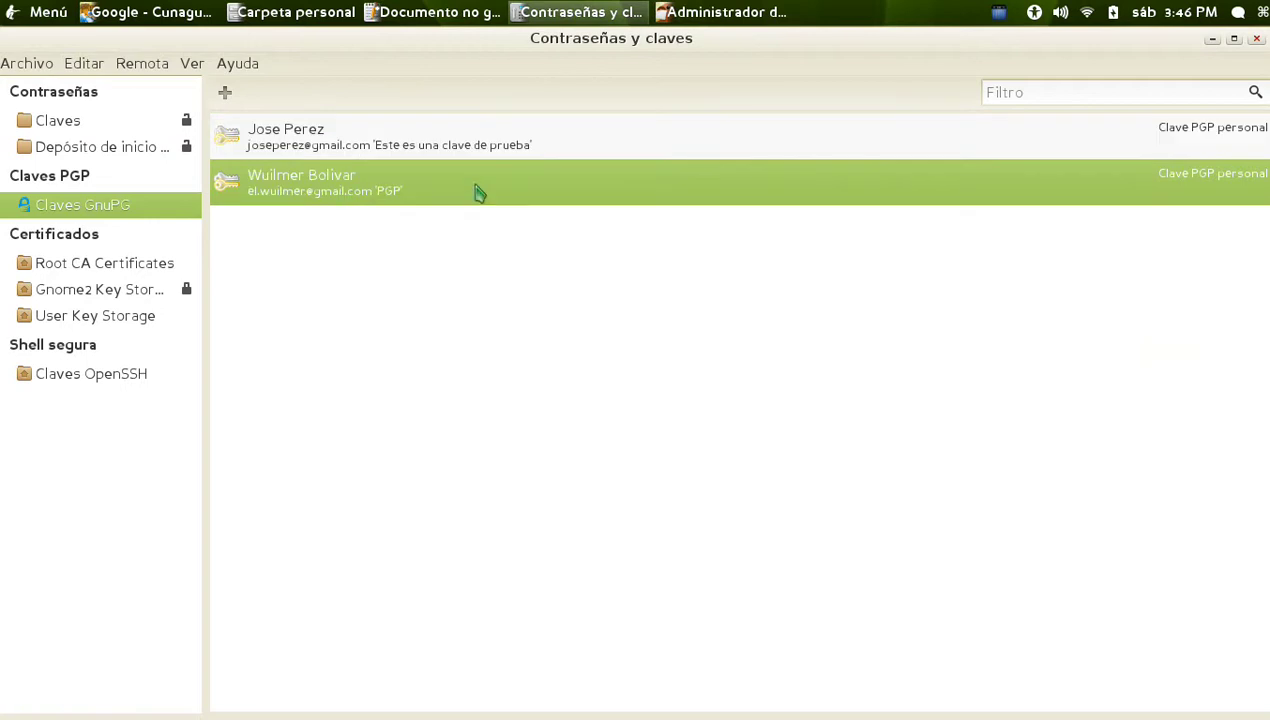
{"action": "left_click", "coordinate": [340, 153]}
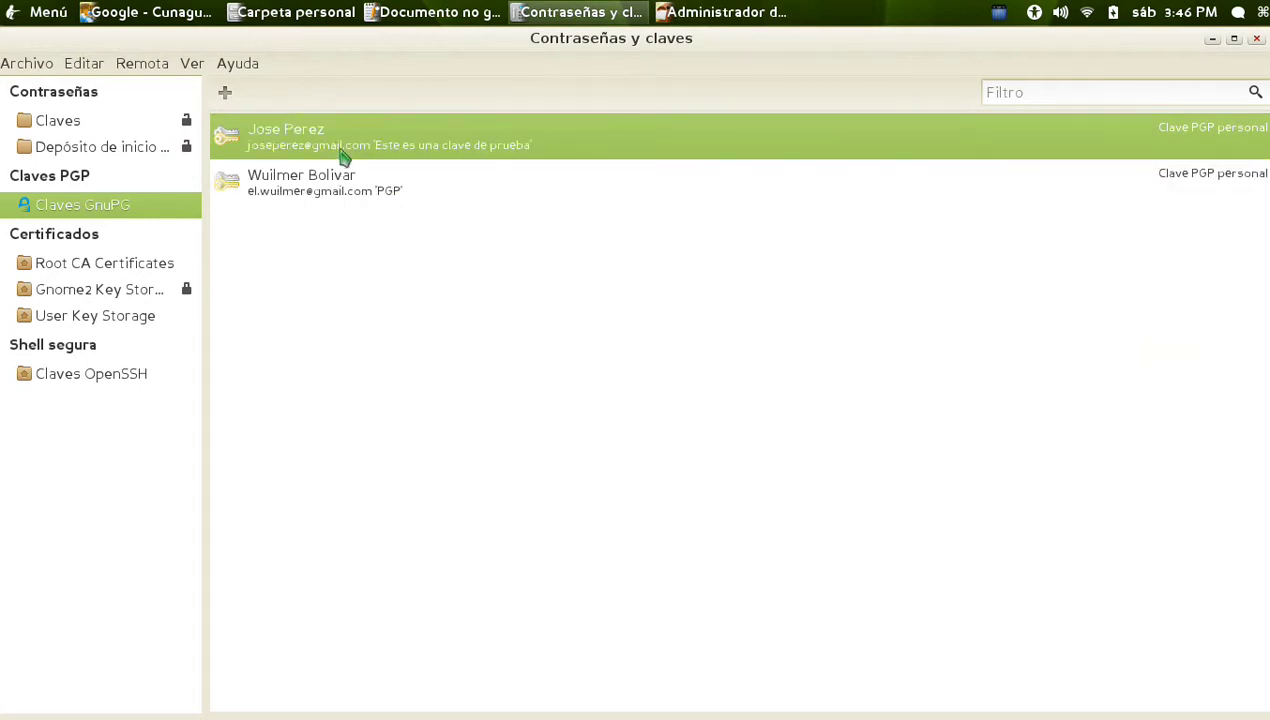
Return to Guacharo's add-ons manager and install Enigmail 1.6
{"action": "left_click", "coordinate": [1212, 39]}
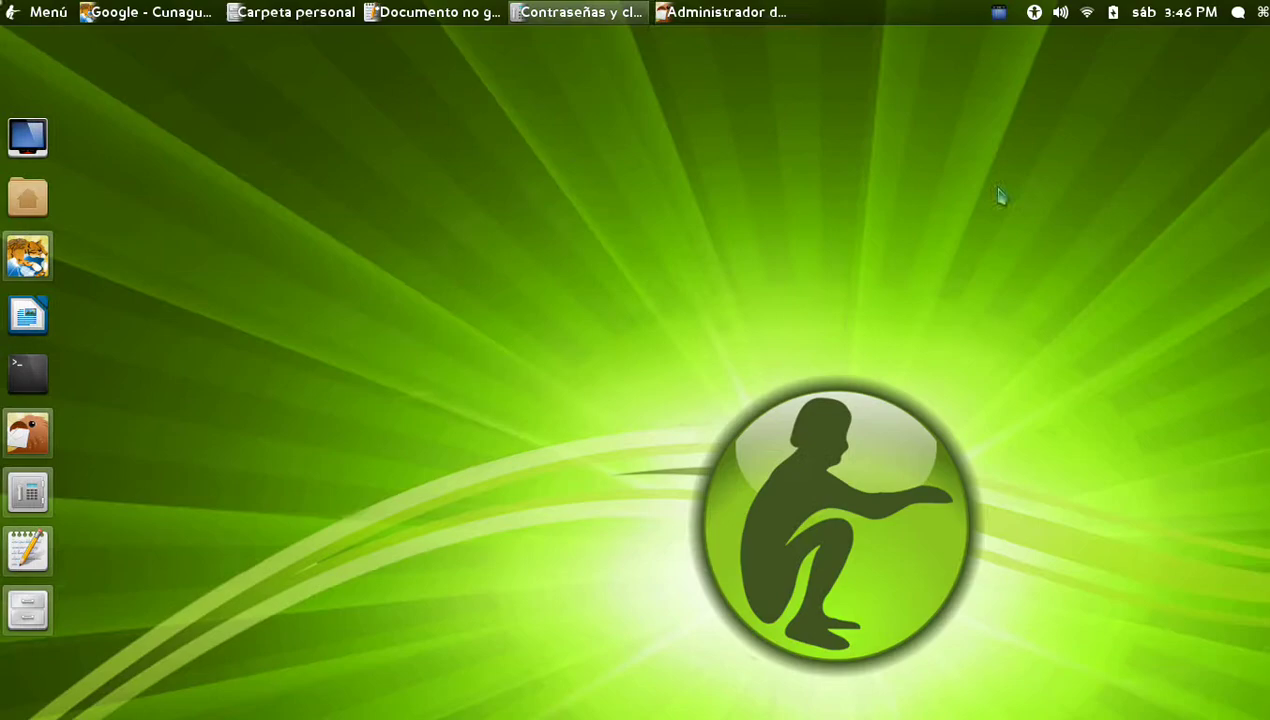
{"action": "left_click", "coordinate": [680, 20]}
{"action": "left_click", "coordinate": [1198, 293]}
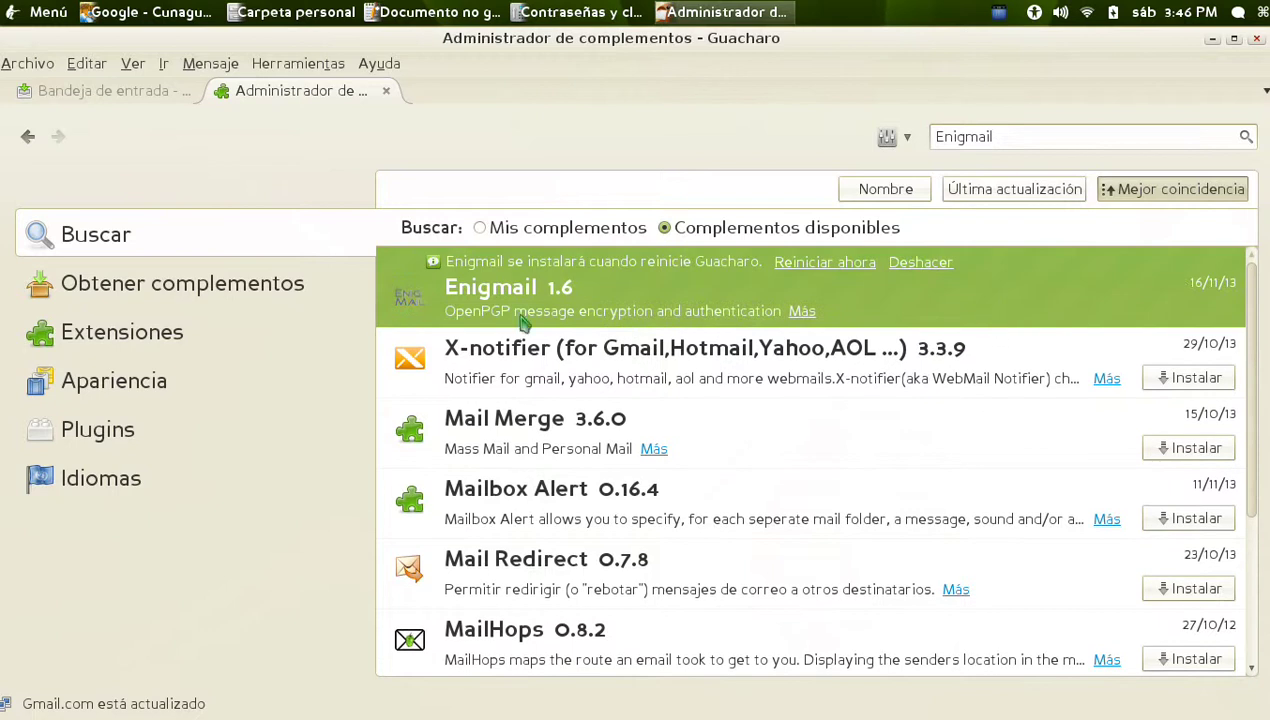
Restart Guacharo to finish the Enigmail install and close the add-ons tab
{"action": "left_click", "coordinate": [810, 266]}
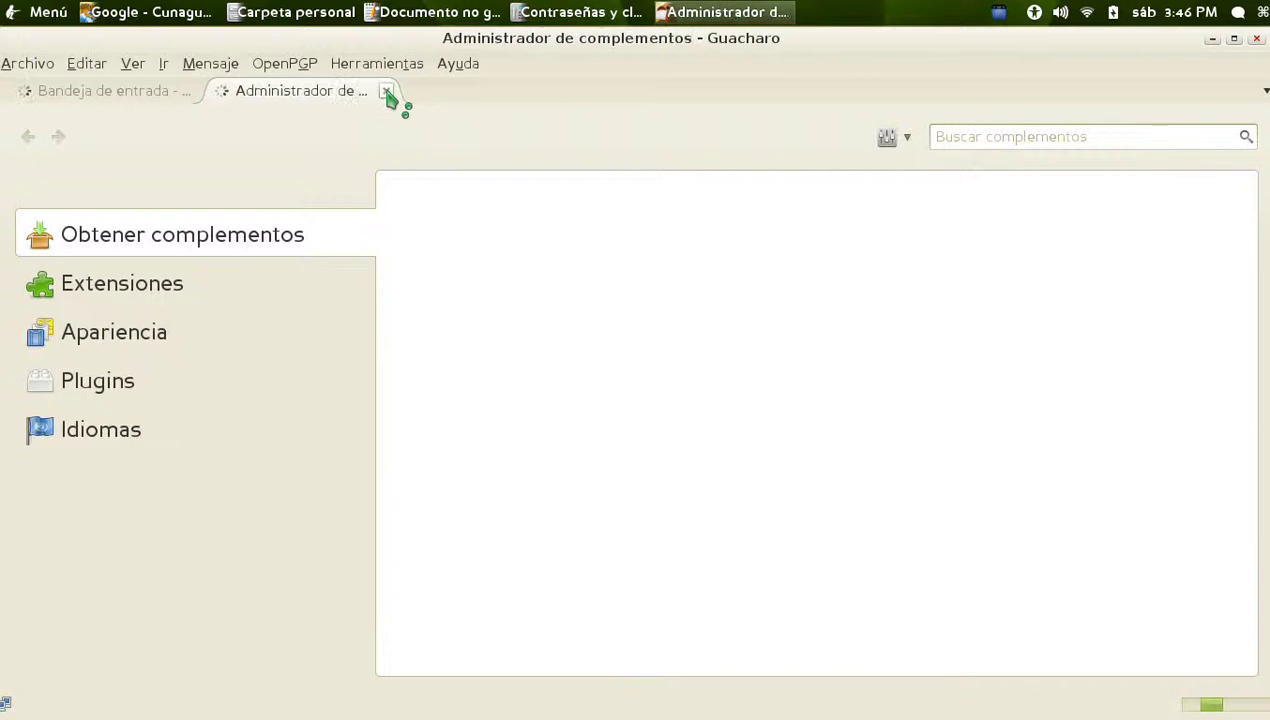
{"action": "left_click", "coordinate": [387, 91]}
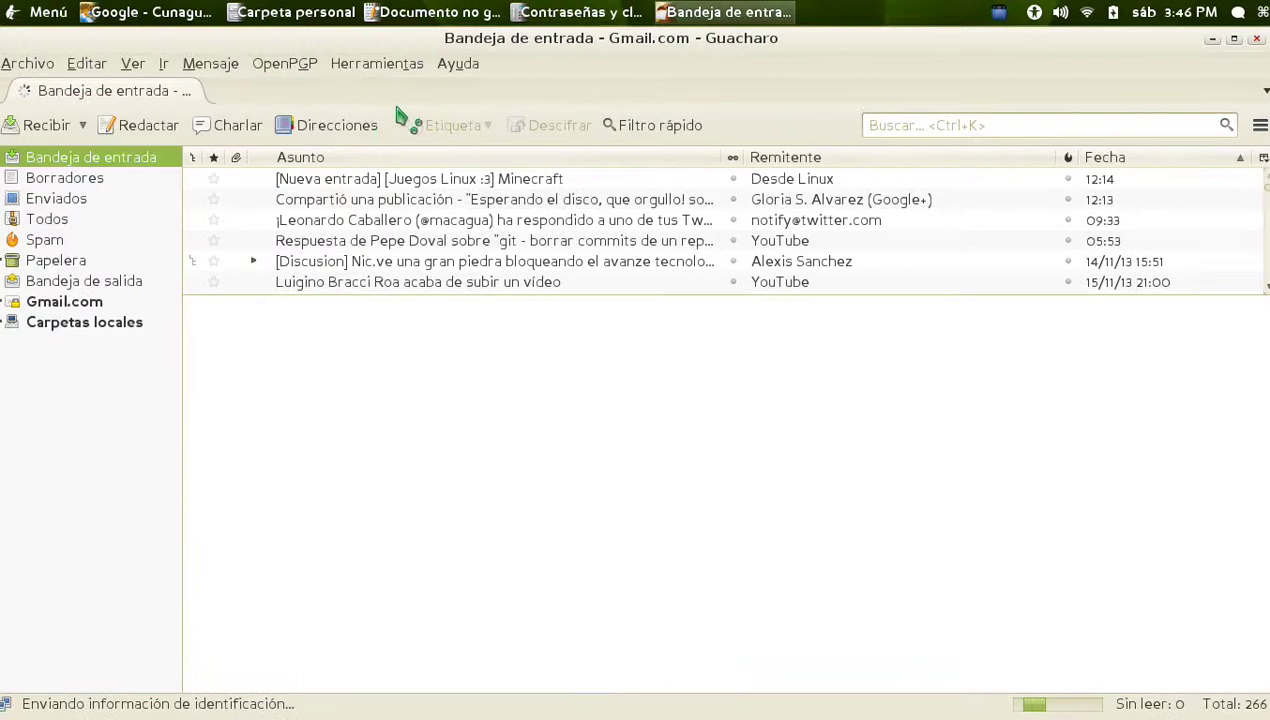
{"action": "left_click", "coordinate": [285, 63]}
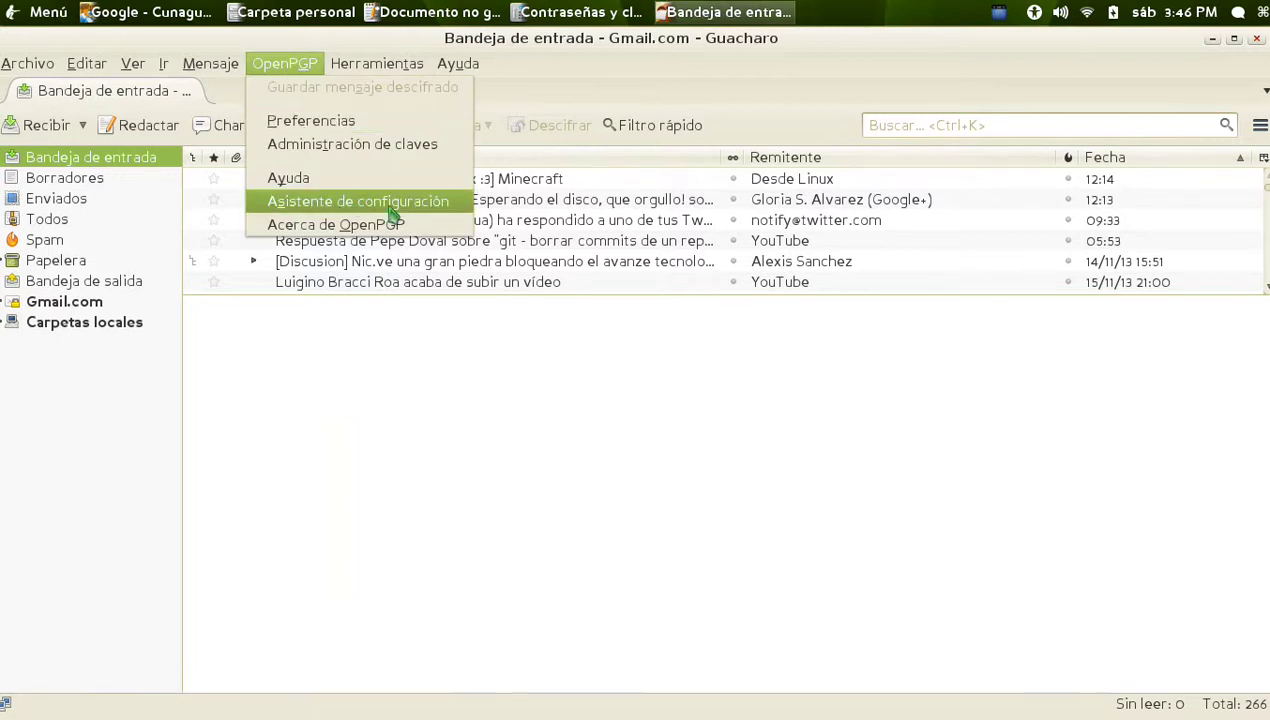
In the OpenPGP setup wizard, choose per-recipient rules with no default signing or encryption
{"action": "left_click", "coordinate": [392, 204]}
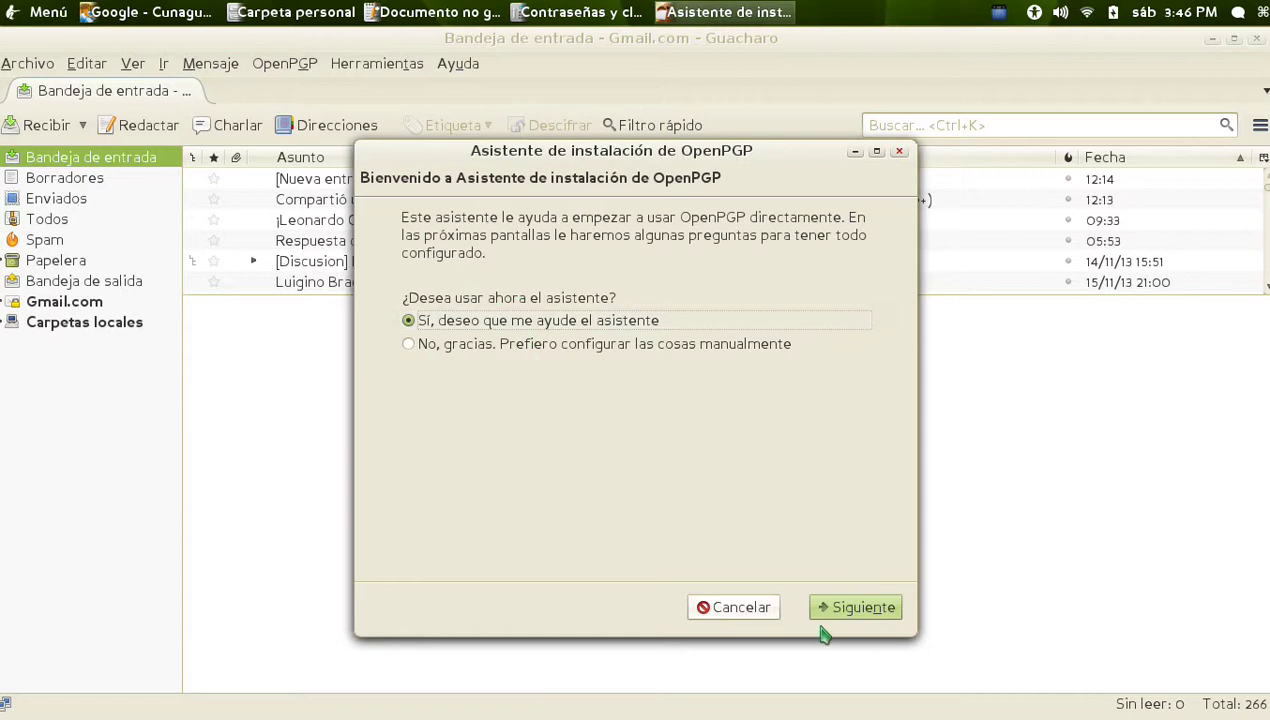
{"action": "left_click", "coordinate": [866, 612]}
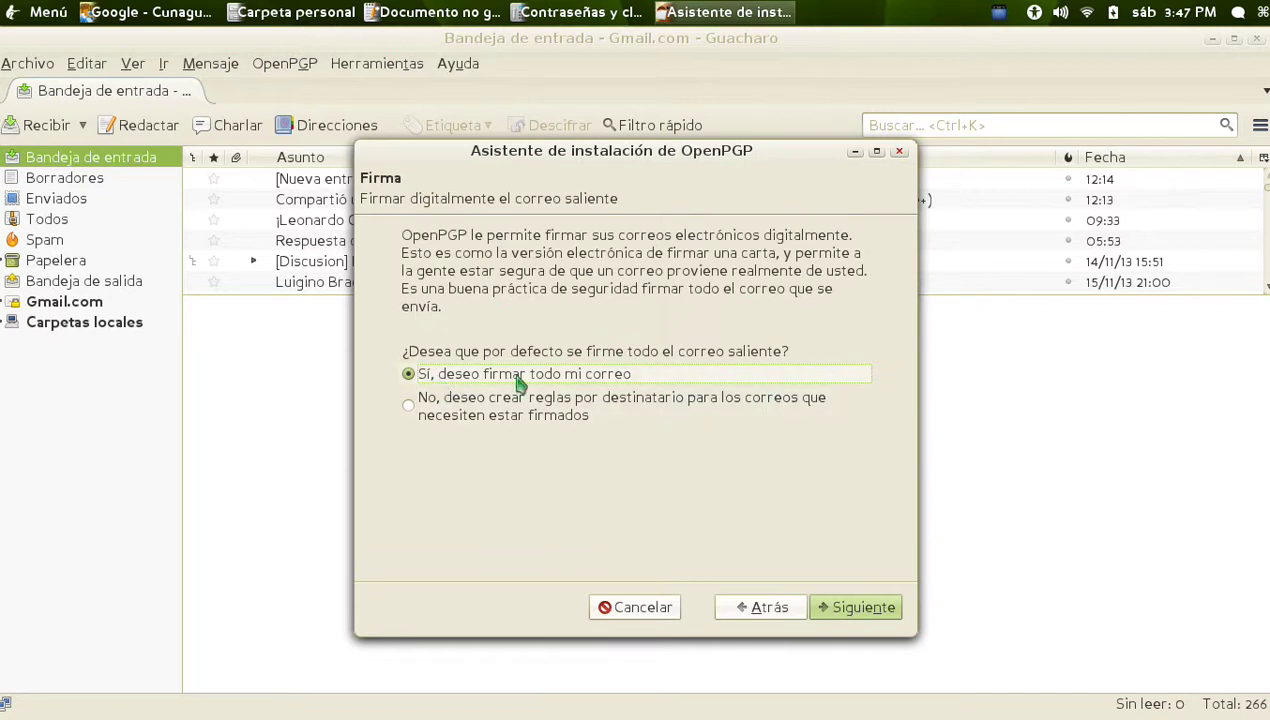
{"action": "left_click", "coordinate": [455, 420]}
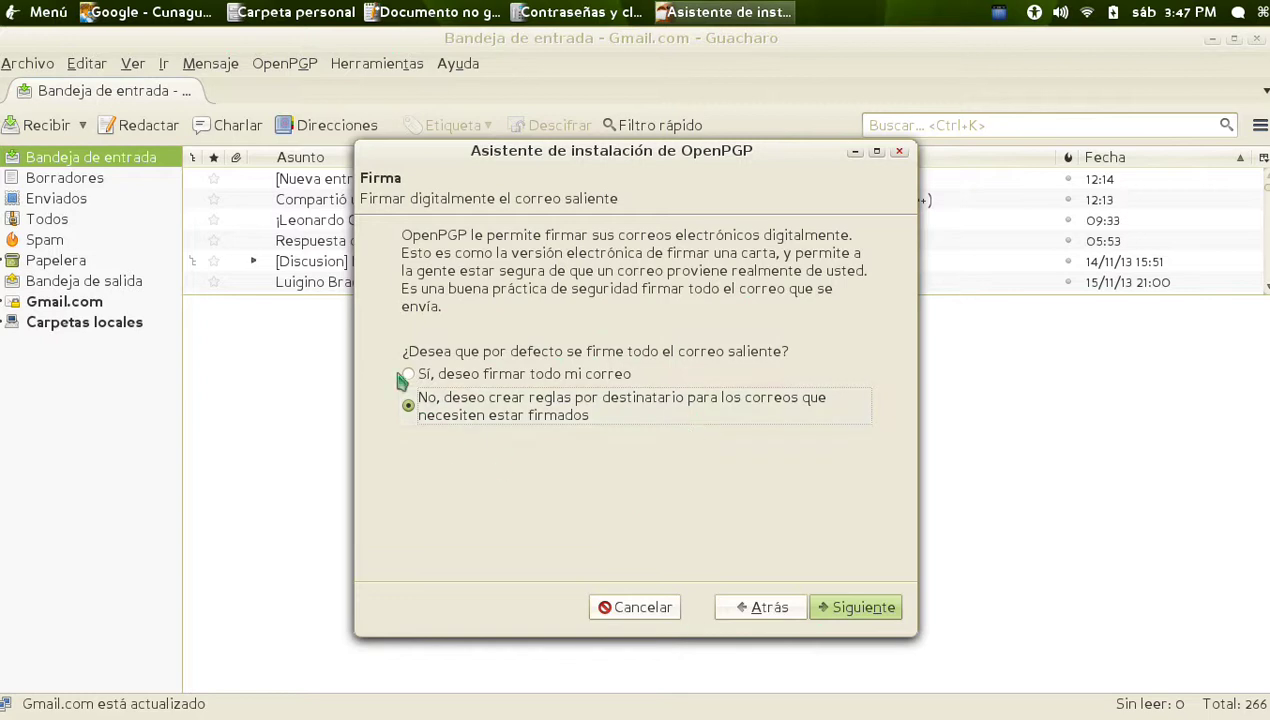
{"action": "left_click", "coordinate": [886, 628]}
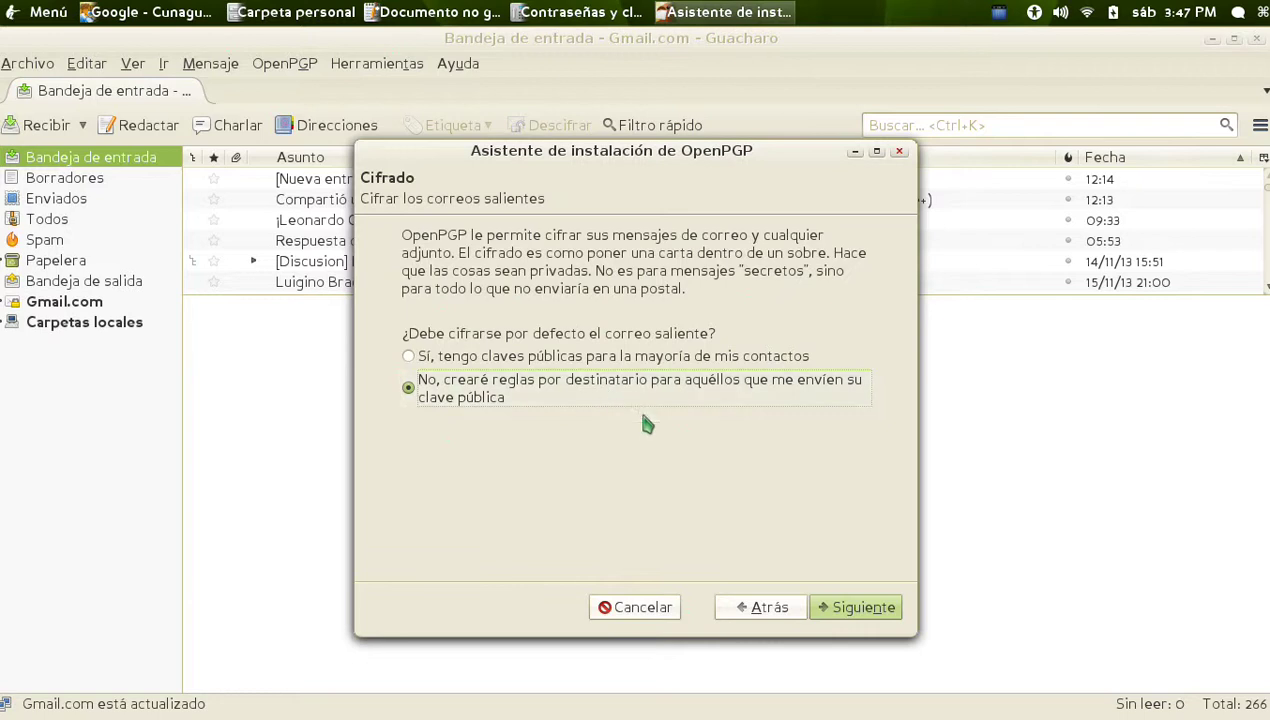
{"action": "left_click", "coordinate": [866, 618]}
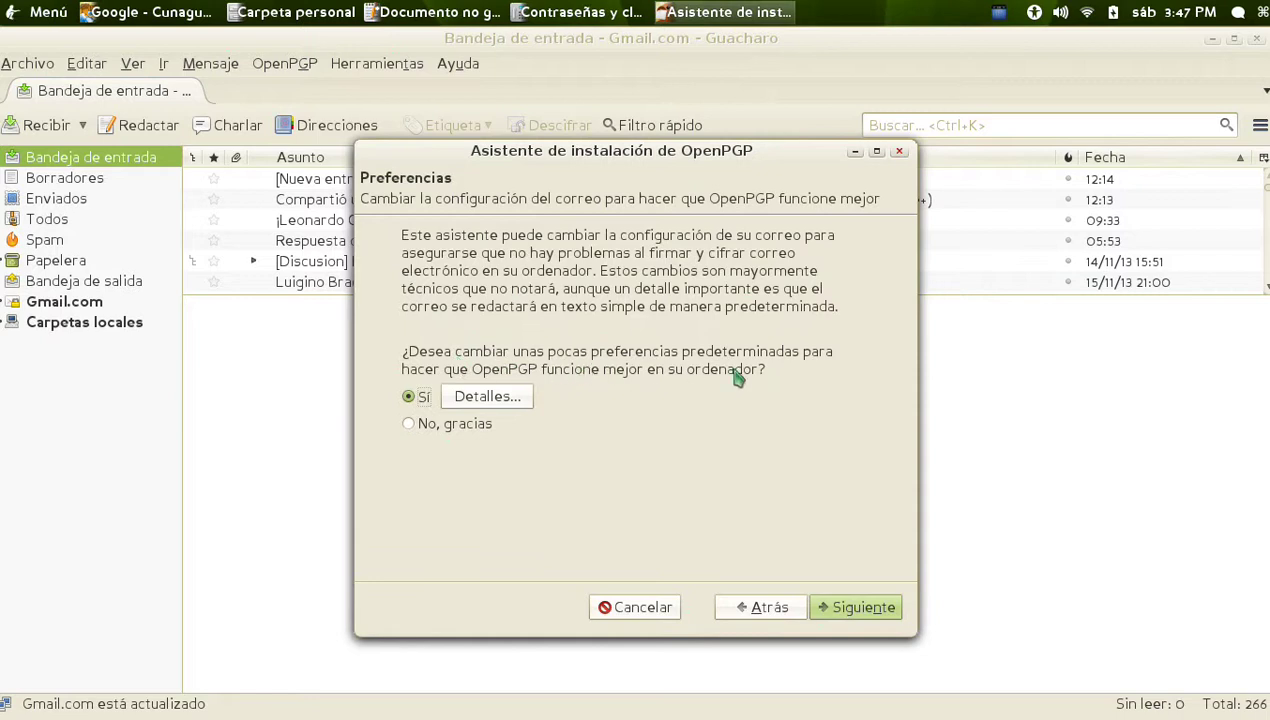
Review and accept the wizard's recommended mail preference changes, advancing to key selection
{"action": "left_click", "coordinate": [497, 399]}
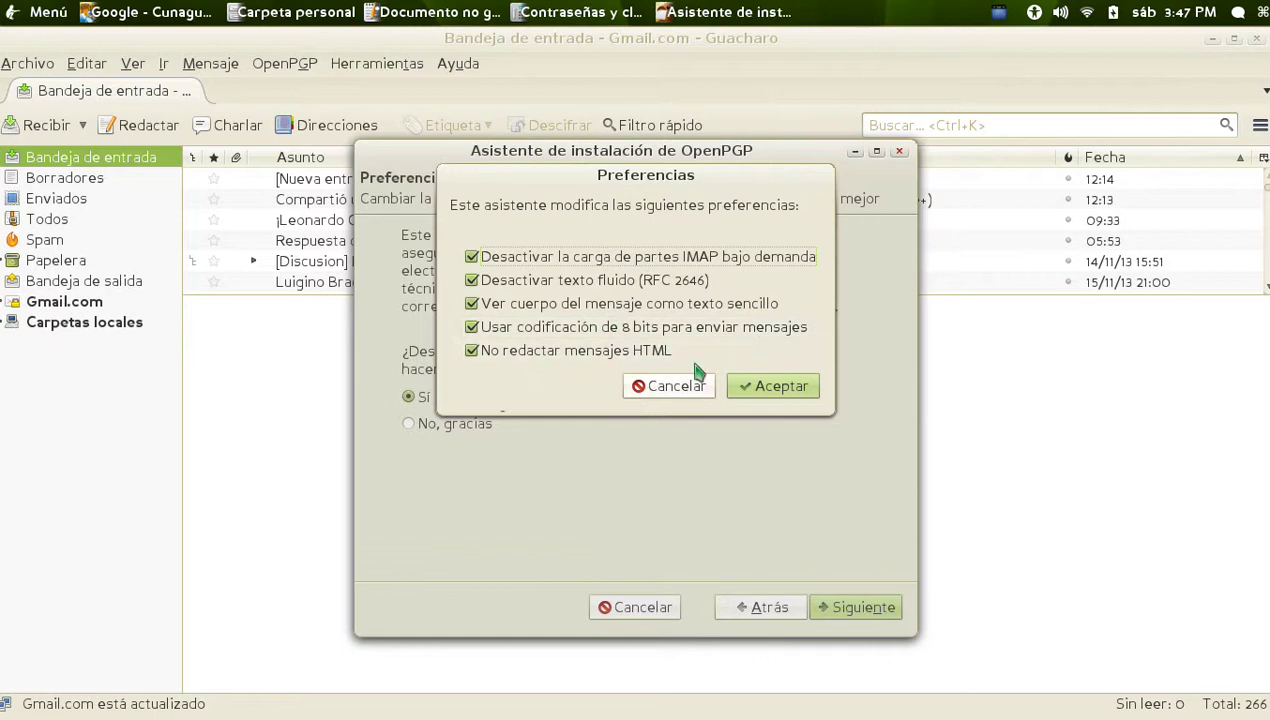
{"action": "left_click", "coordinate": [753, 389]}
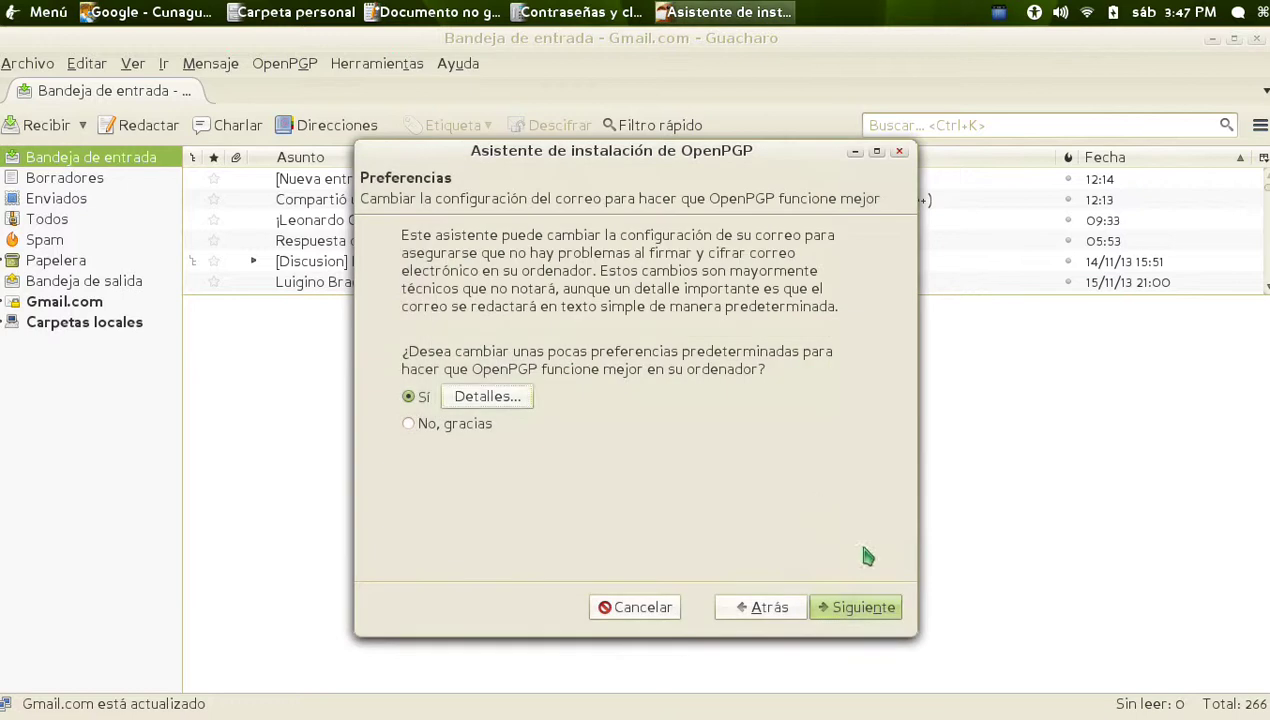
{"action": "left_click", "coordinate": [882, 615]}
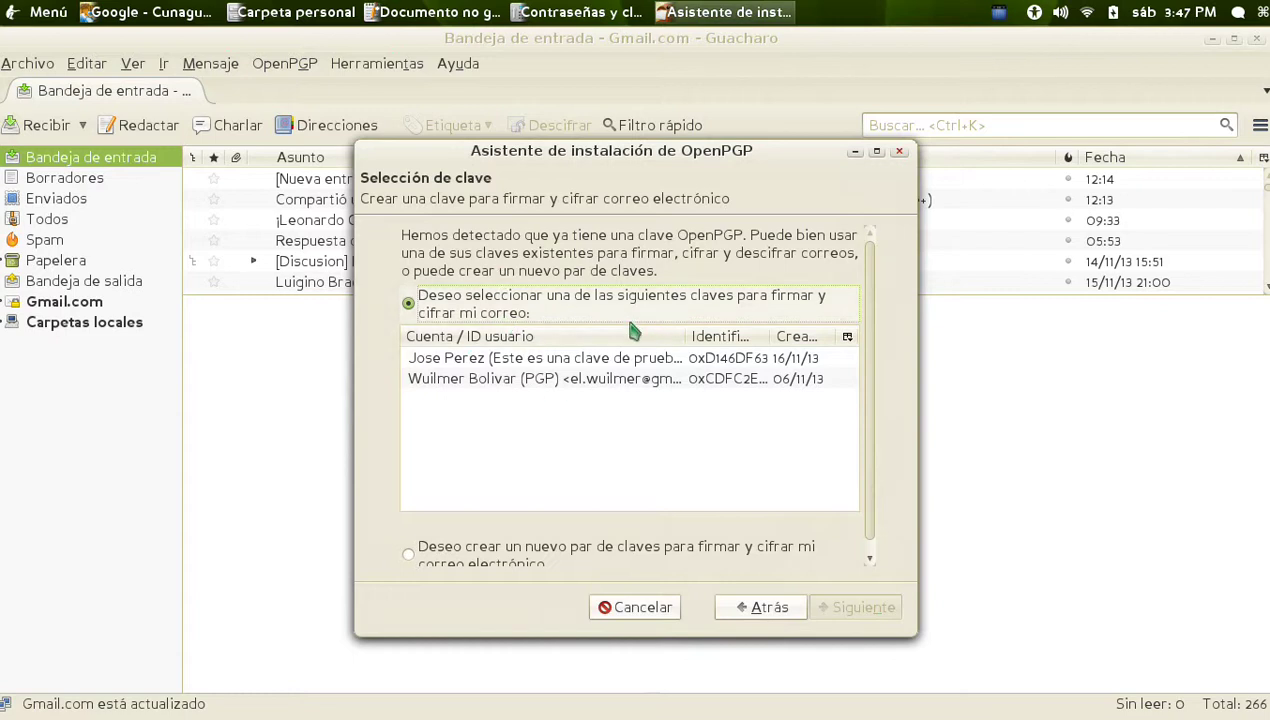
Pick the existing test key in the OpenPGP wizard, apply the setup, and finish the wizard
{"action": "left_click", "coordinate": [495, 360]}
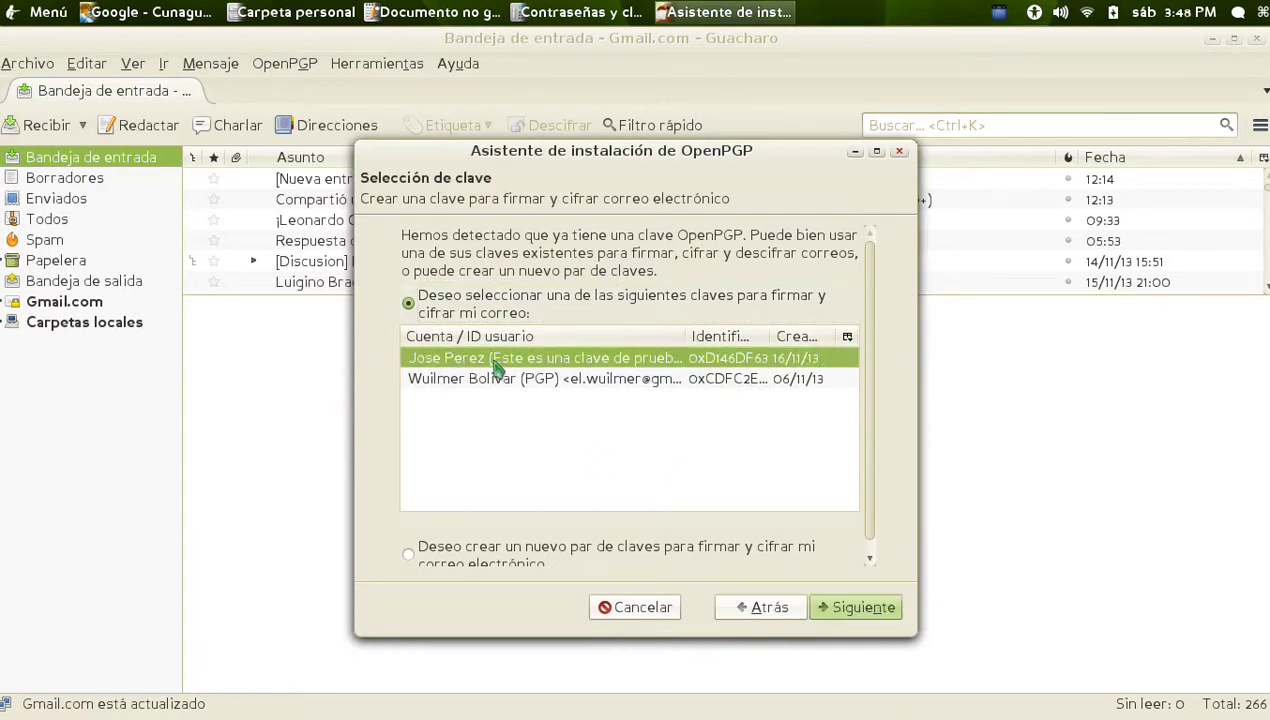
{"action": "left_click", "coordinate": [480, 380]}
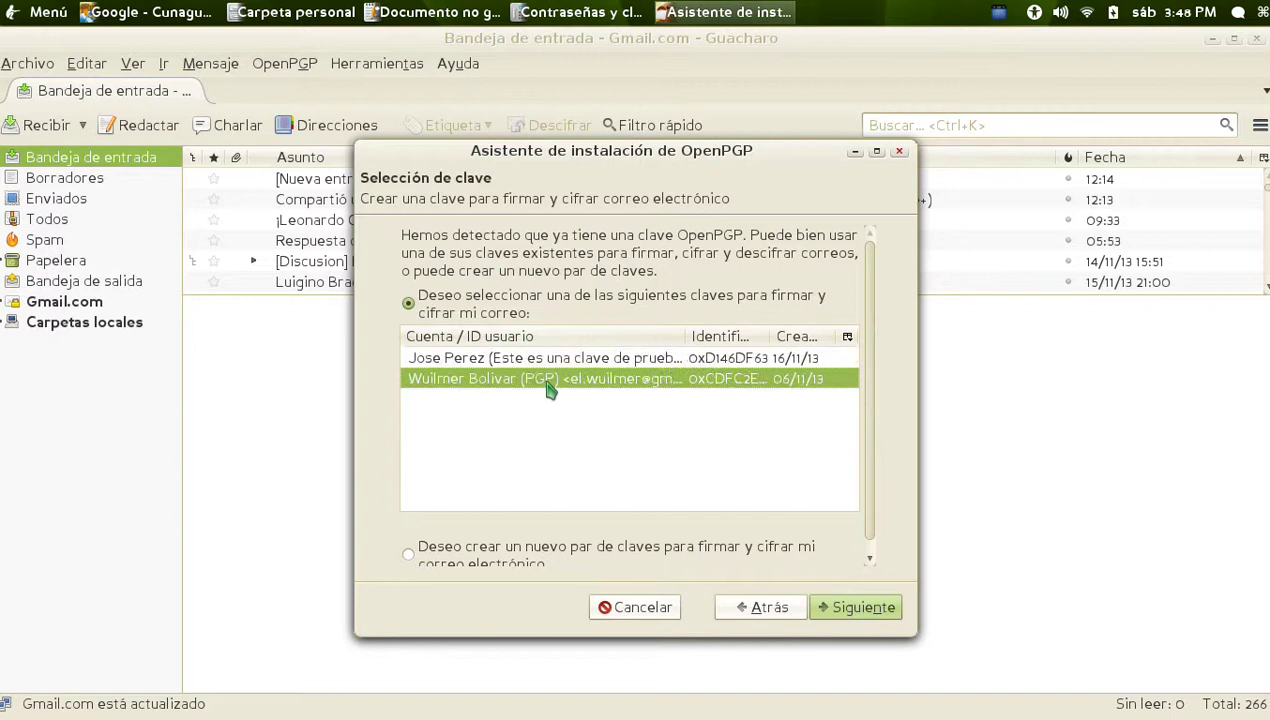
{"action": "left_click", "coordinate": [497, 360]}
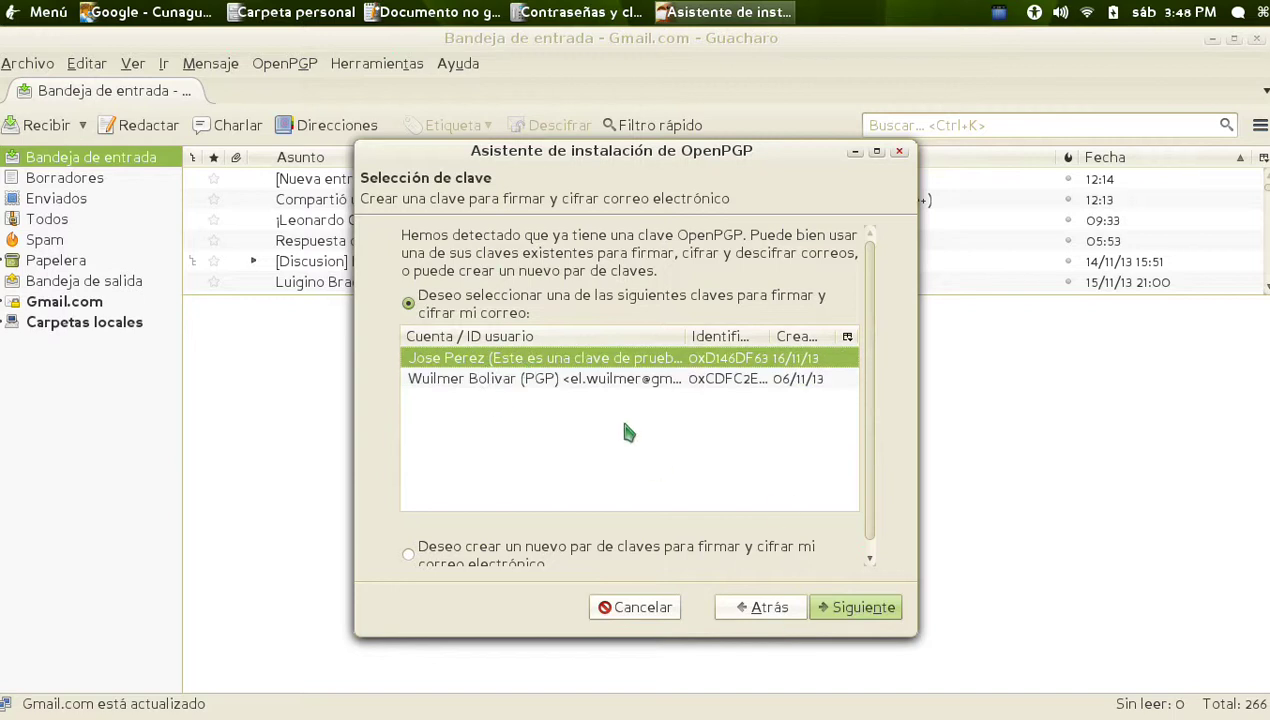
{"action": "left_click", "coordinate": [880, 622]}
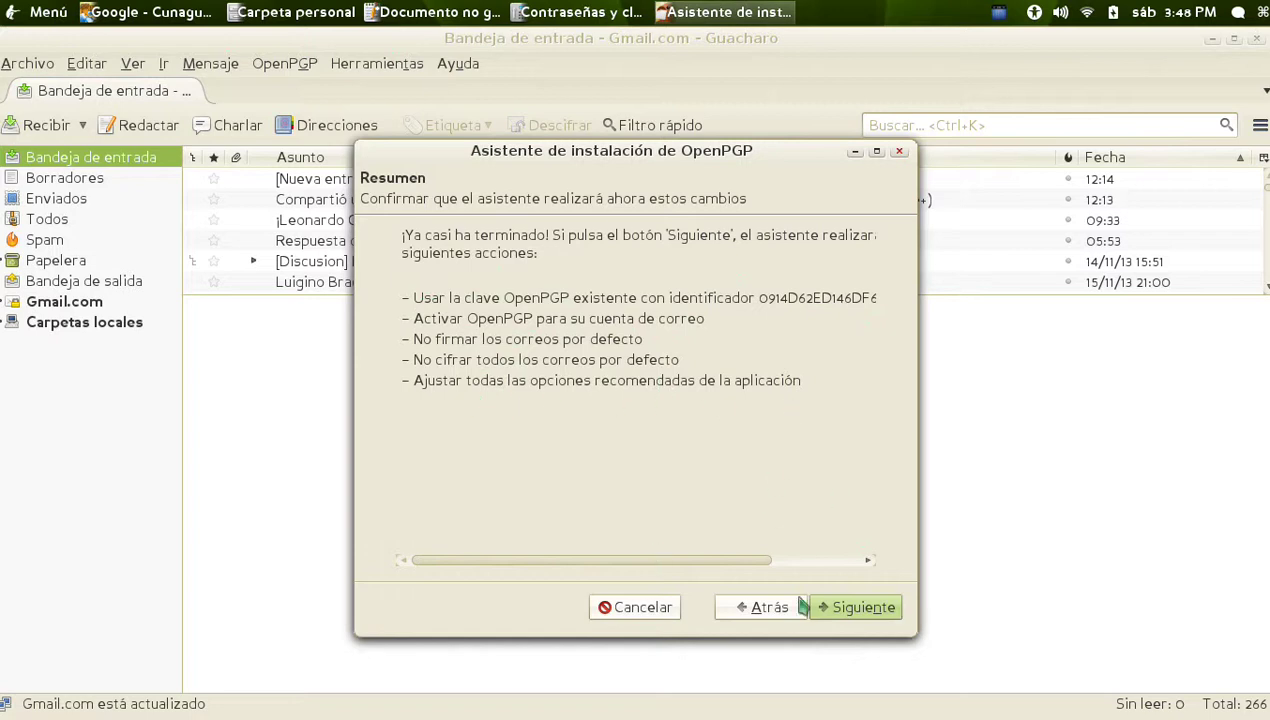
{"action": "left_click", "coordinate": [866, 608]}
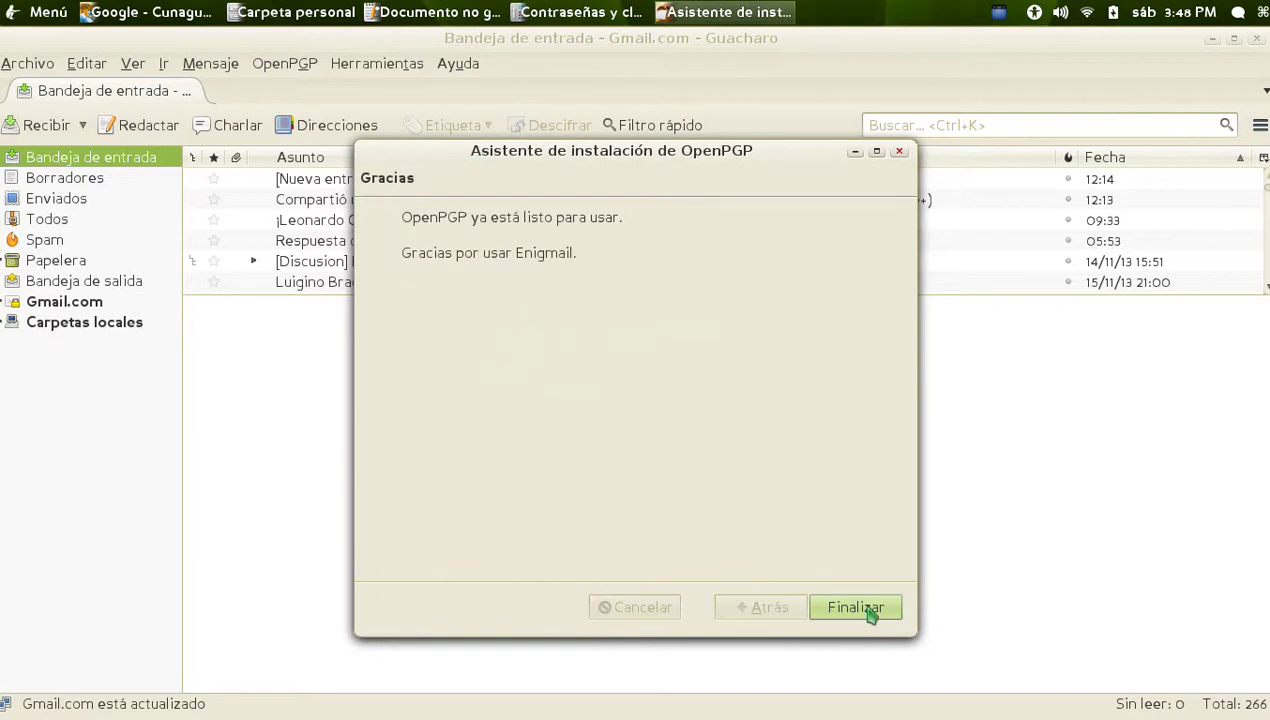
{"action": "left_click", "coordinate": [856, 608]}
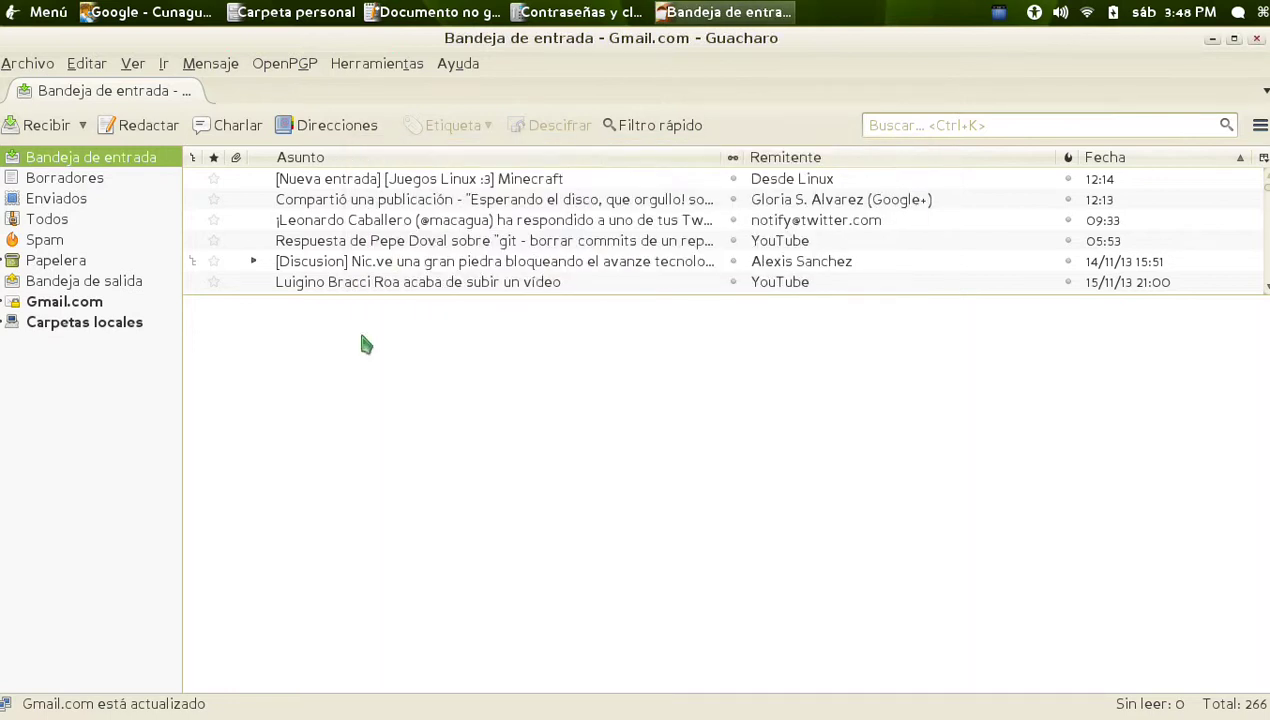
Start a new message addressed to the saved contact
{"action": "left_click", "coordinate": [290, 66]}
{"action": "mouse_move", "coordinate": [377, 63]}
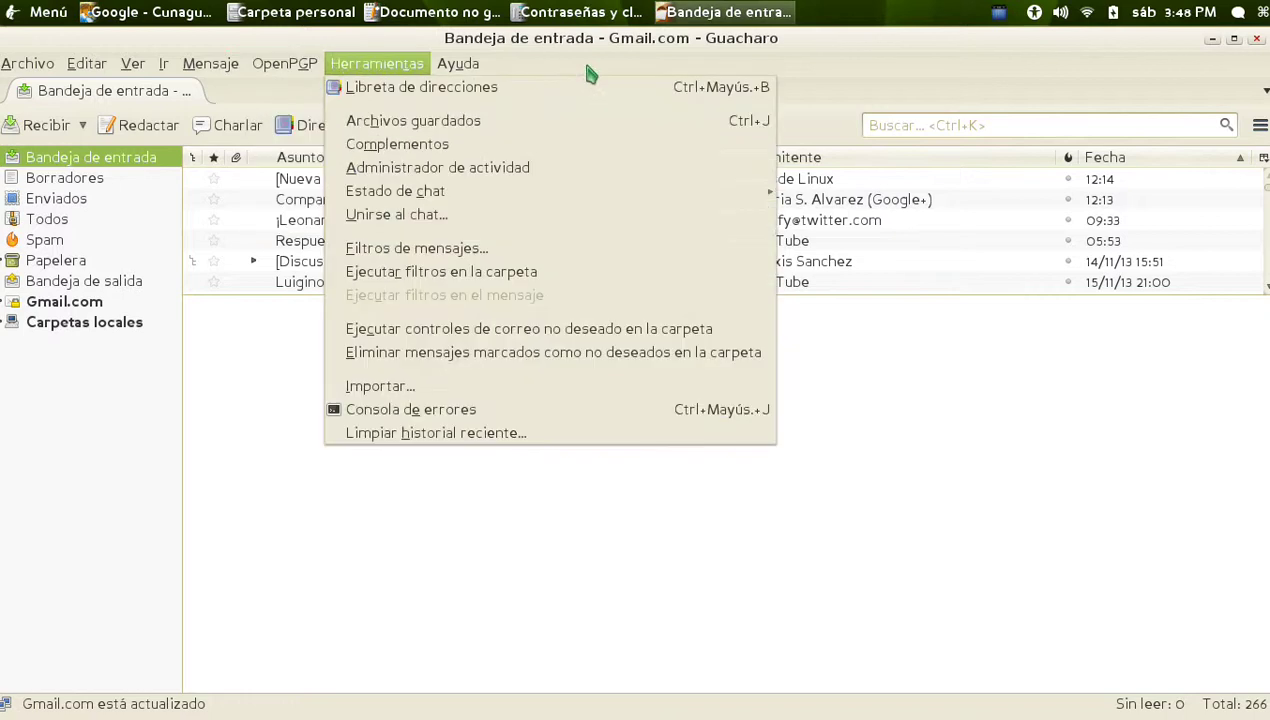
{"action": "left_click", "coordinate": [888, 88]}
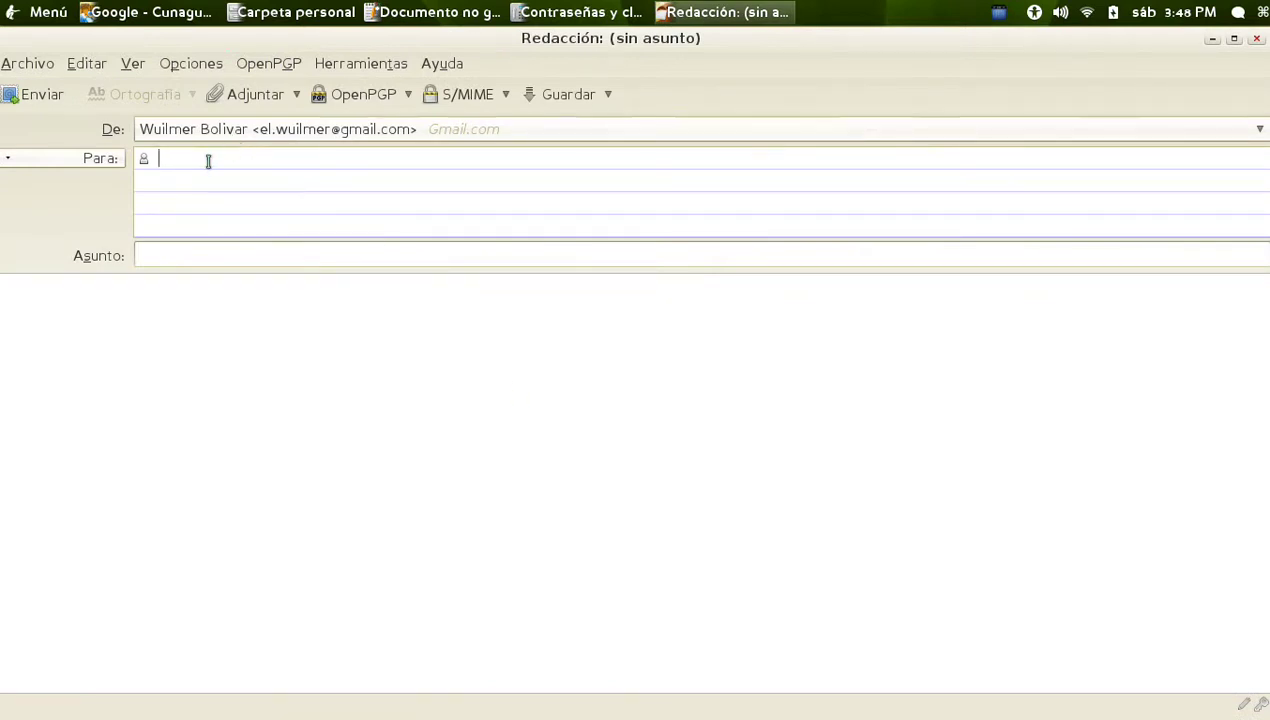
{"action": "left_click", "coordinate": [267, 181]}
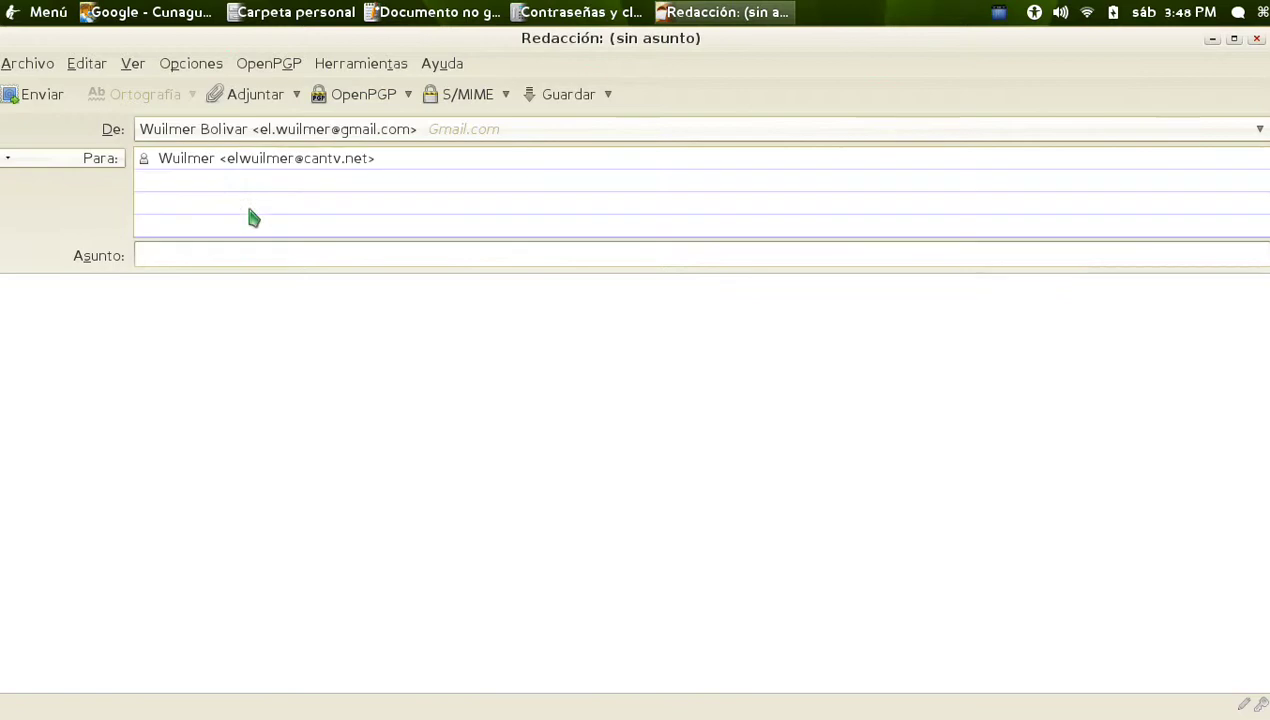
Enter the subject 'Prueba' and the body 'Esto es un correo de prueba - Firmar.'
{"action": "left_click", "coordinate": [234, 256]}
{"action": "type", "text": "Prueba"}
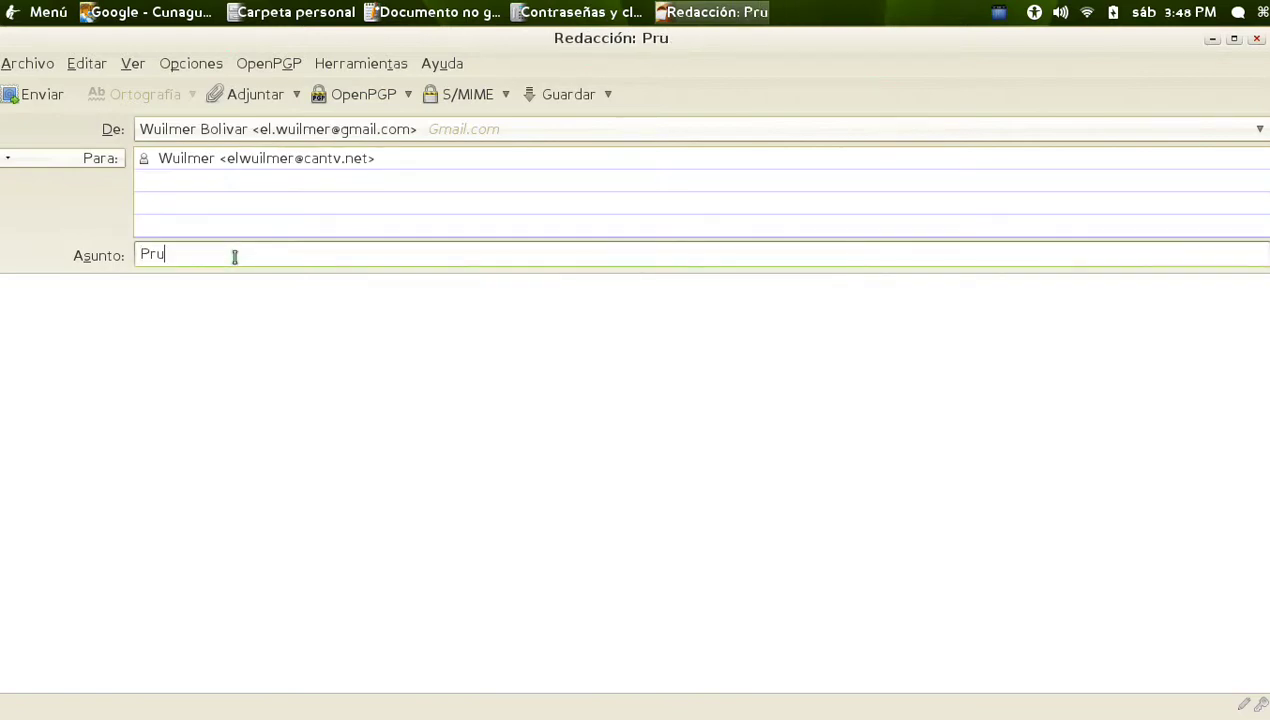
{"action": "left_click", "coordinate": [258, 309]}
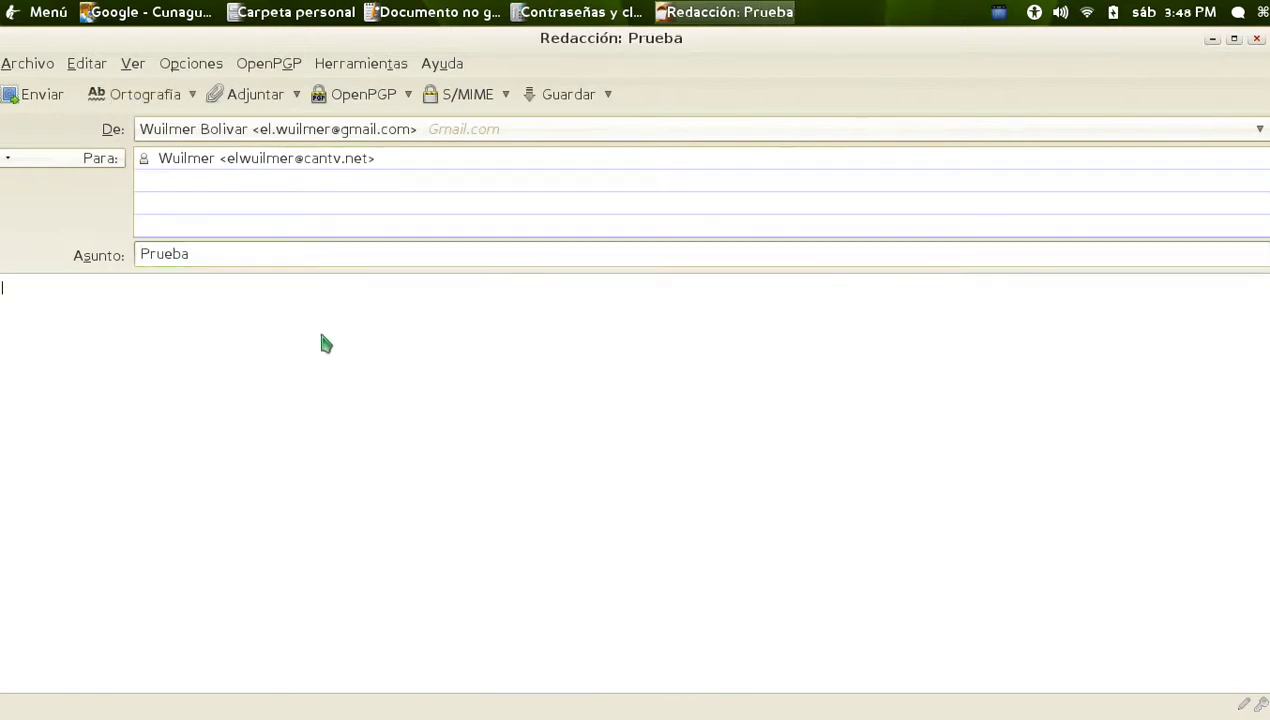
{"action": "type", "text": "Esto es un correo de prueba "}
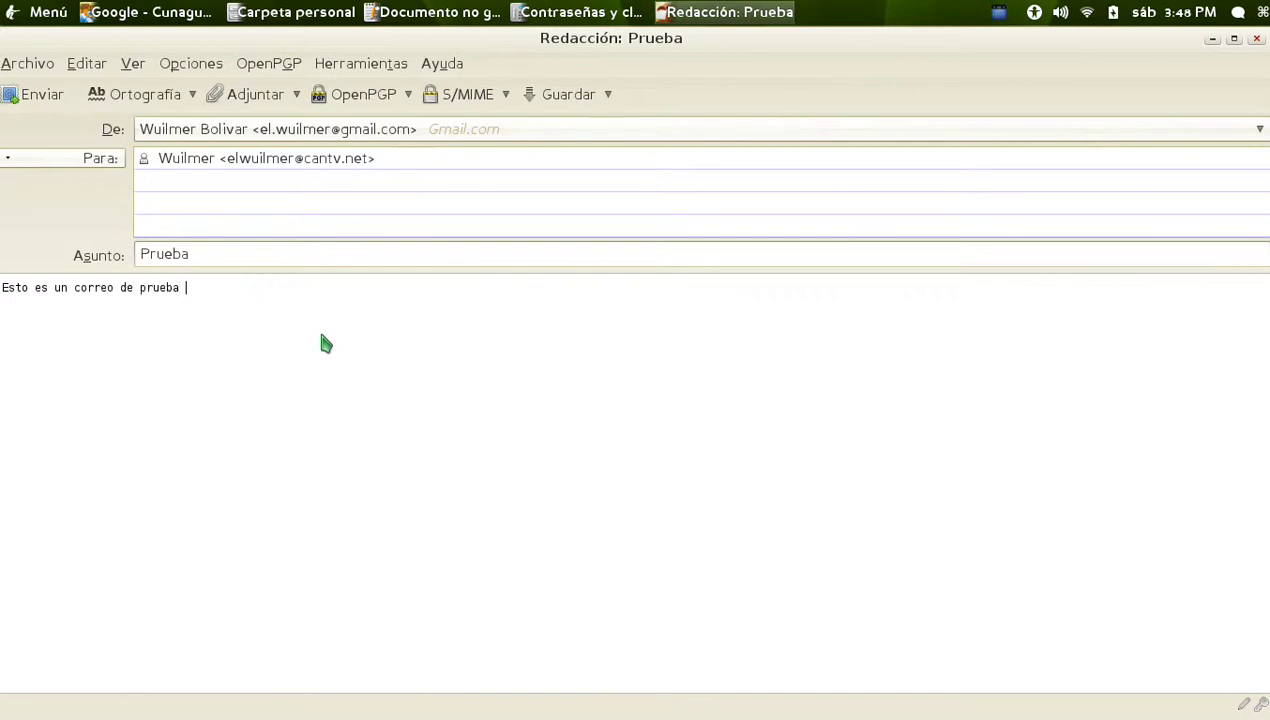
{"action": "type", "text": "- Firmar."}
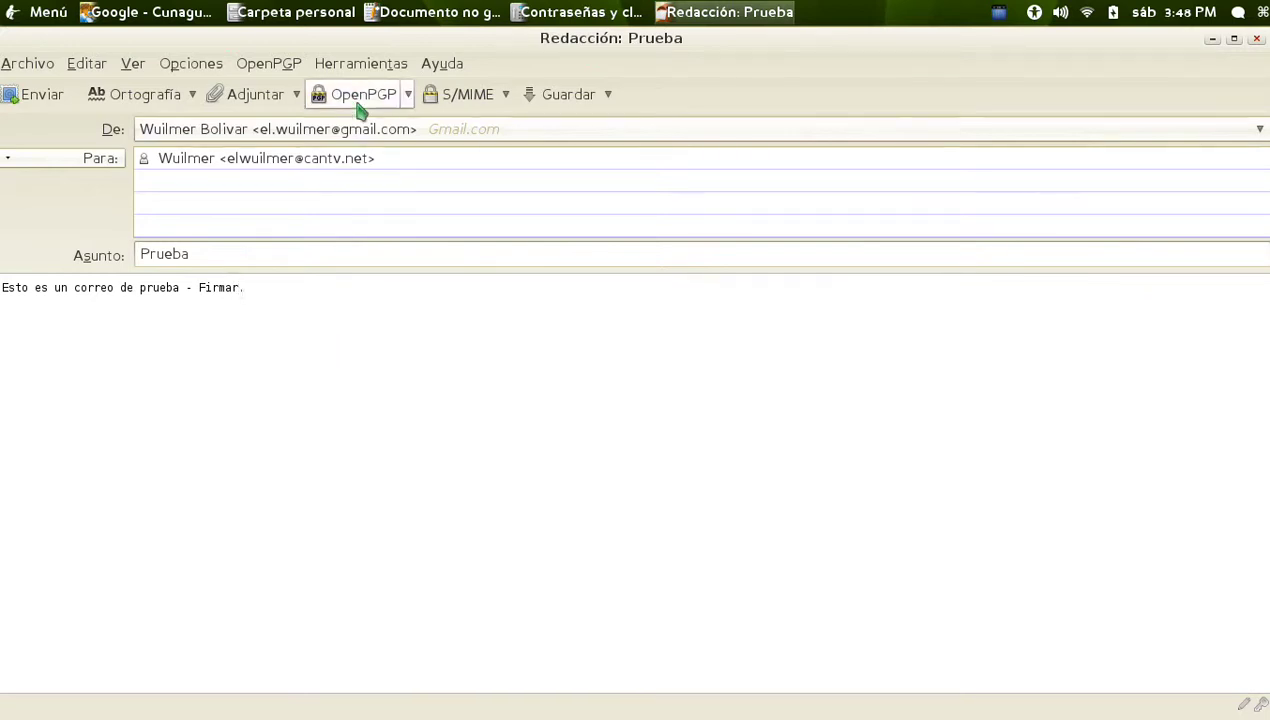
Turn on Firmar mensaje in the message's OpenPGP options
{"action": "left_click", "coordinate": [409, 98]}
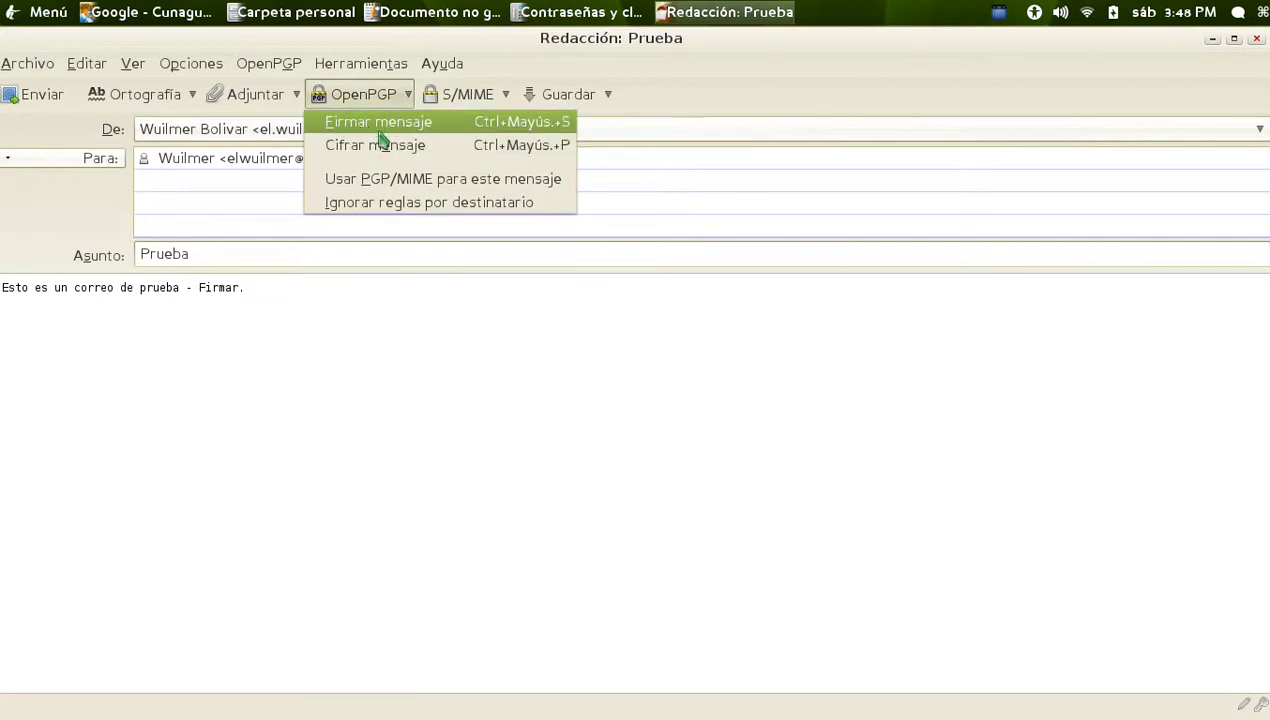
{"action": "left_click", "coordinate": [412, 126]}
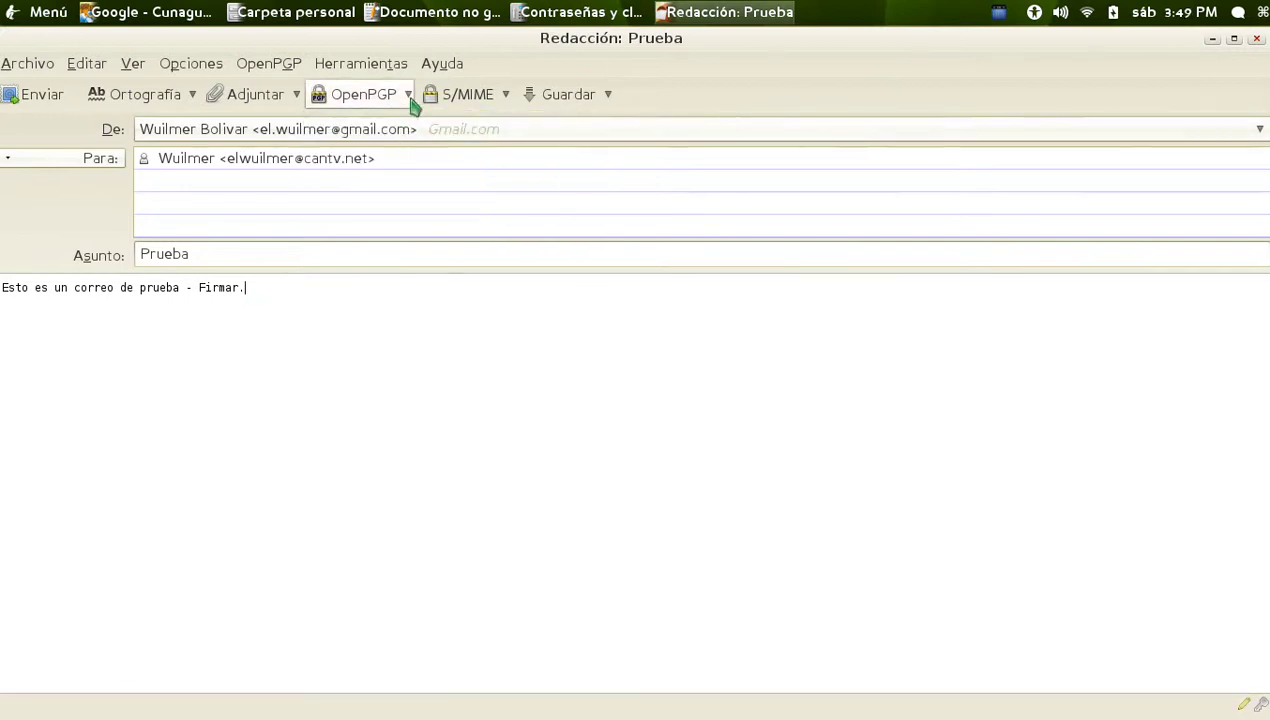
{"action": "left_click", "coordinate": [411, 100]}
{"action": "left_click", "coordinate": [412, 102]}
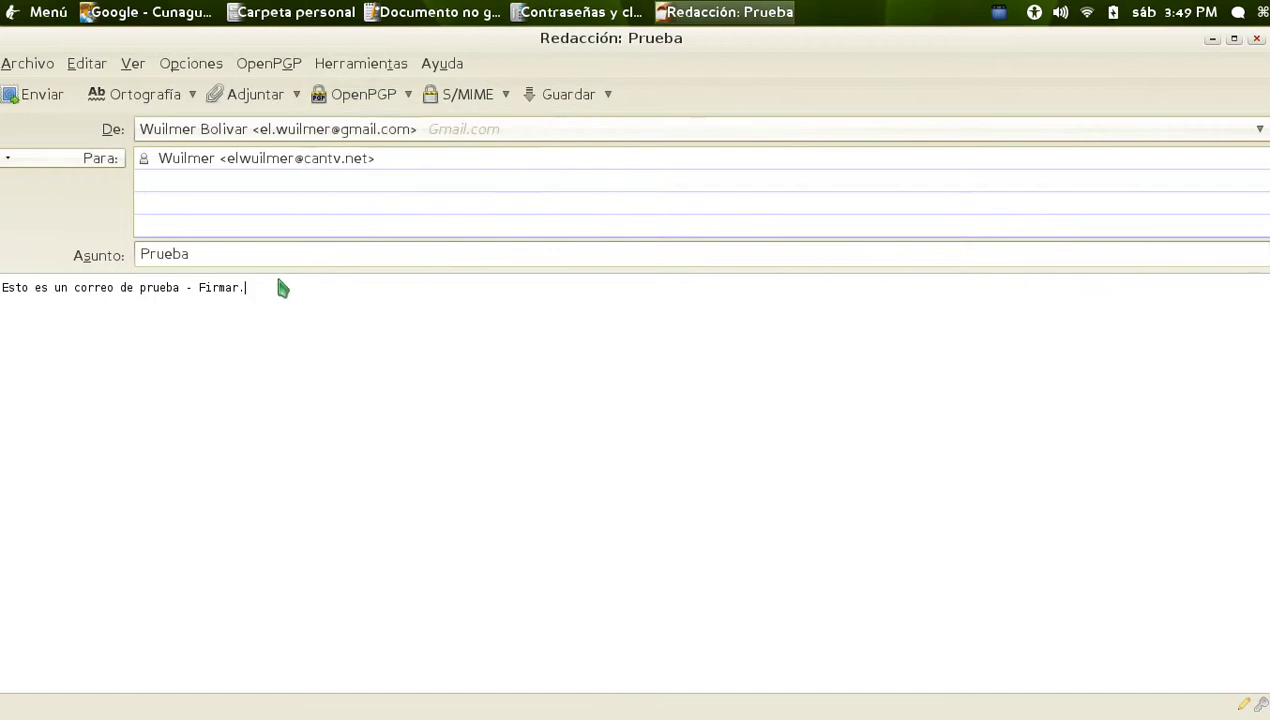
Send the message and unlock the signing key with its passphrase
{"action": "left_click", "coordinate": [10, 290], "text": "shift"}
{"action": "left_click", "coordinate": [6, 290]}
{"action": "left_click", "coordinate": [38, 94]}
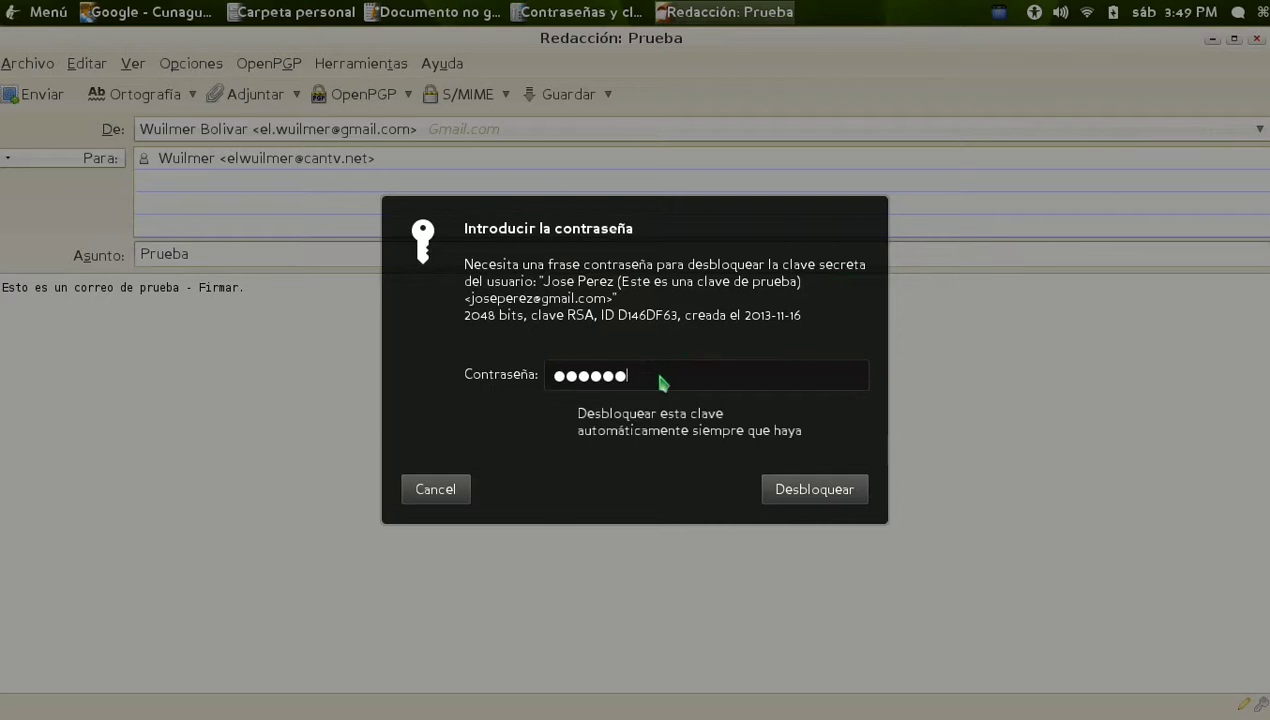
{"action": "left_click", "coordinate": [785, 489]}
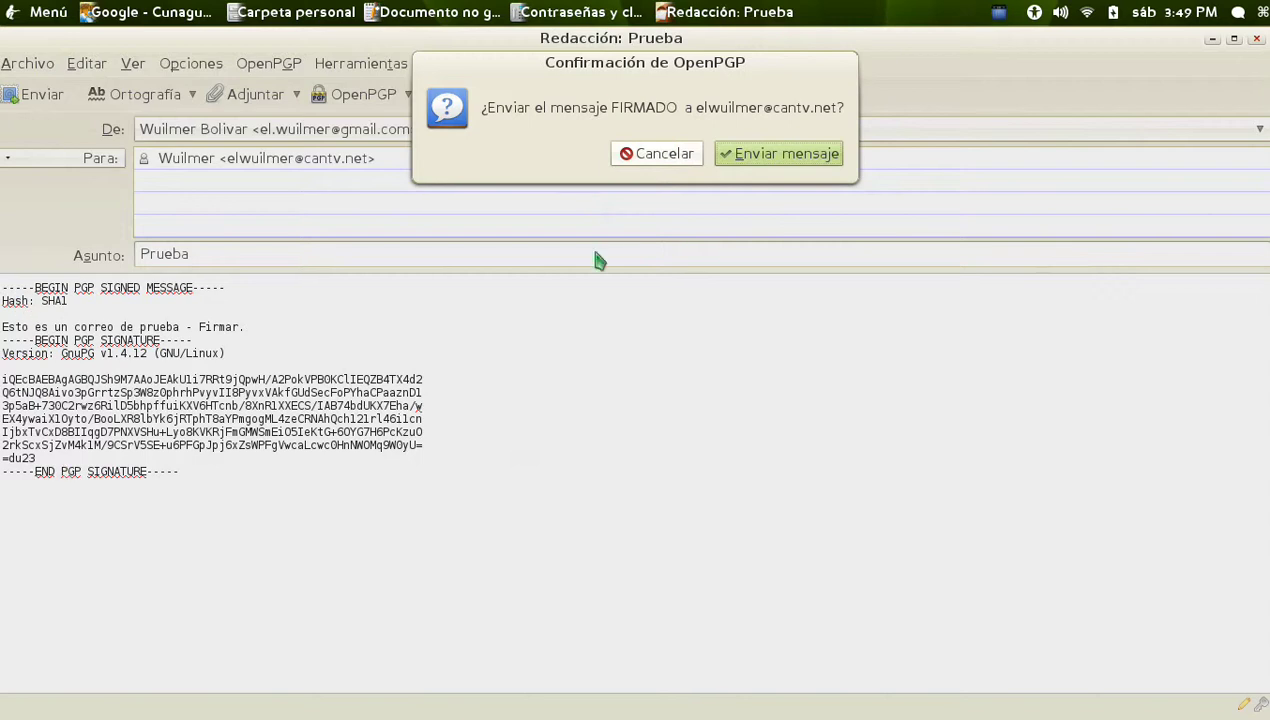
Confirm sending the signed message and preview the received Prueba message in the inbox
{"action": "left_click", "coordinate": [790, 154]}
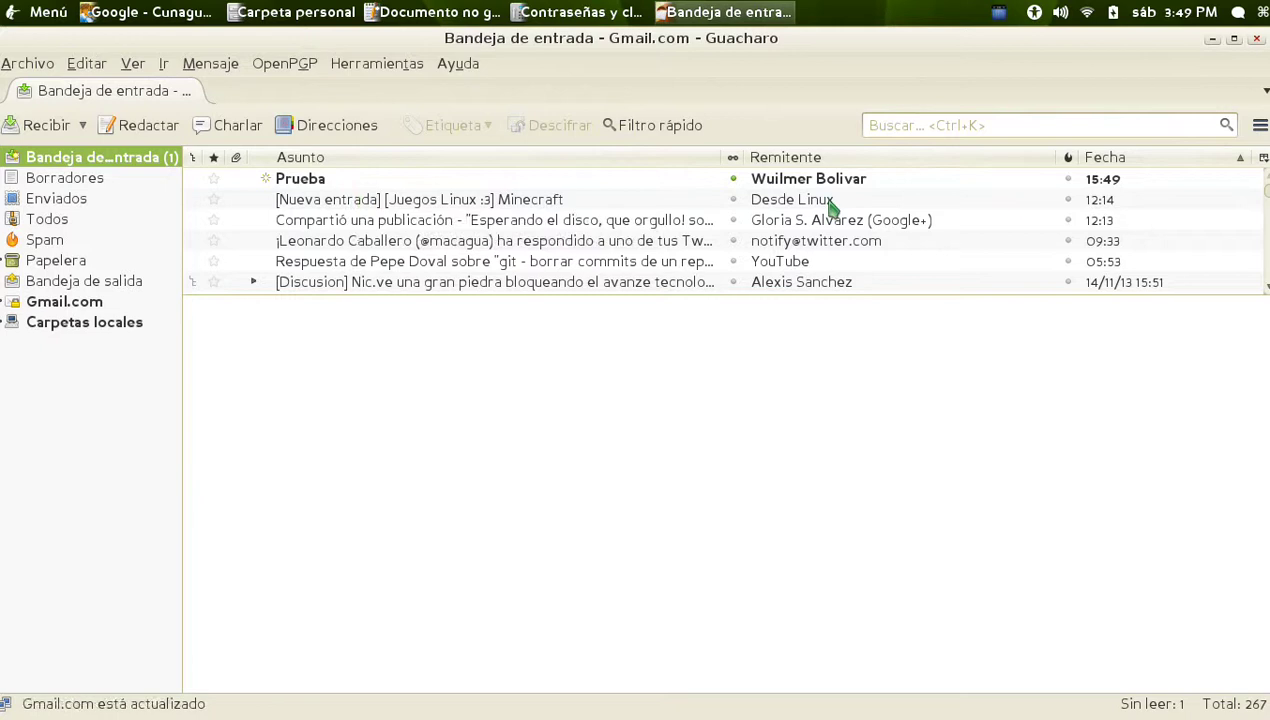
{"action": "left_click", "coordinate": [300, 181]}
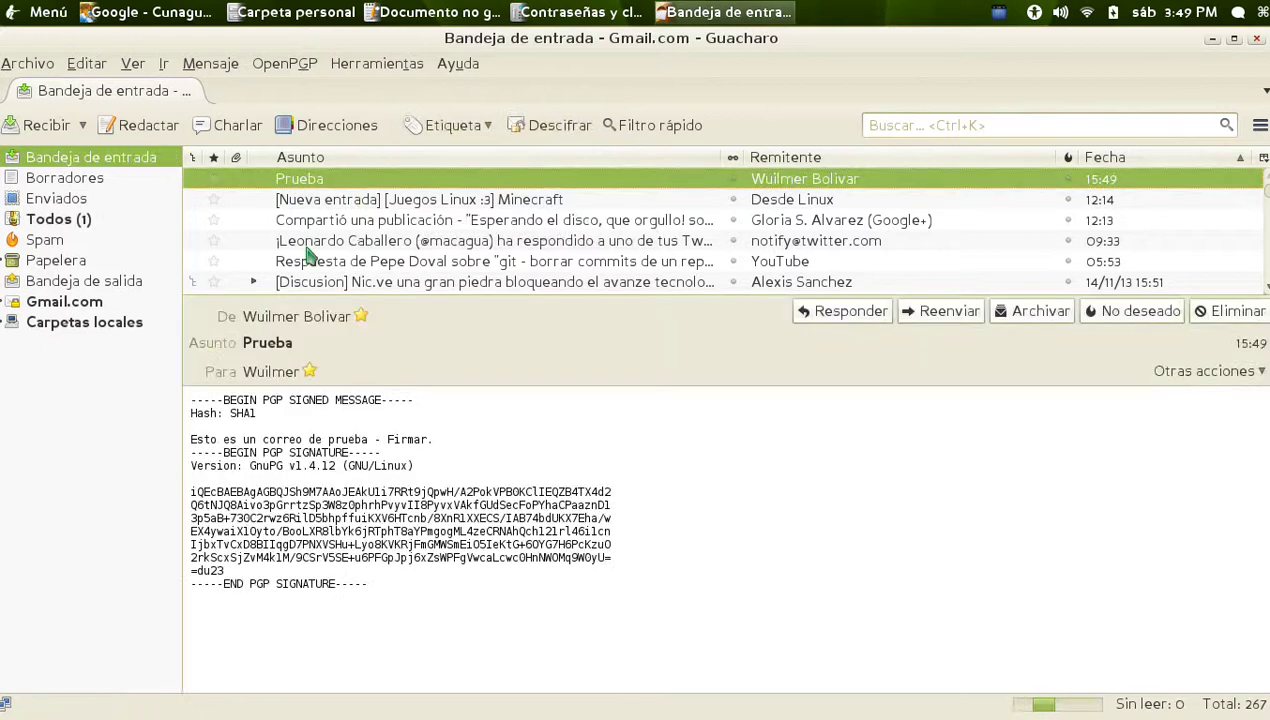